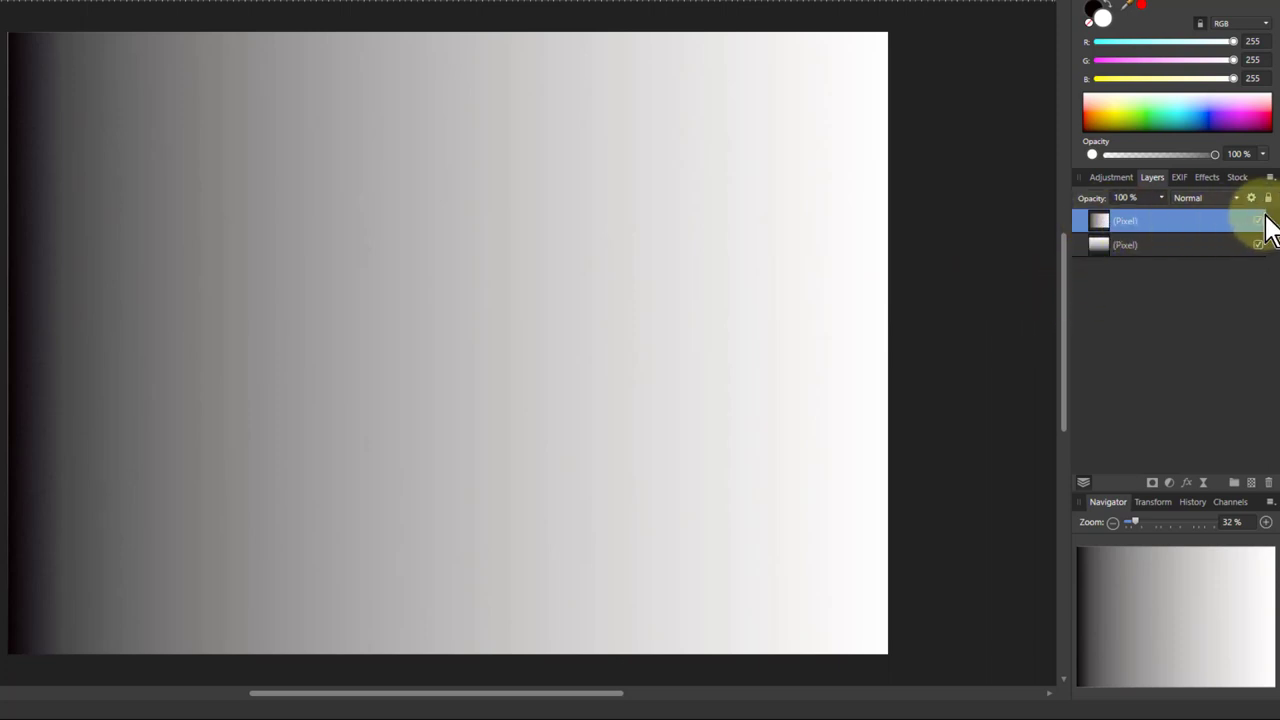
- Hide the top gradient layer to reveal the layer beneath it
{"action": "left_click", "coordinate": [1258, 221]}
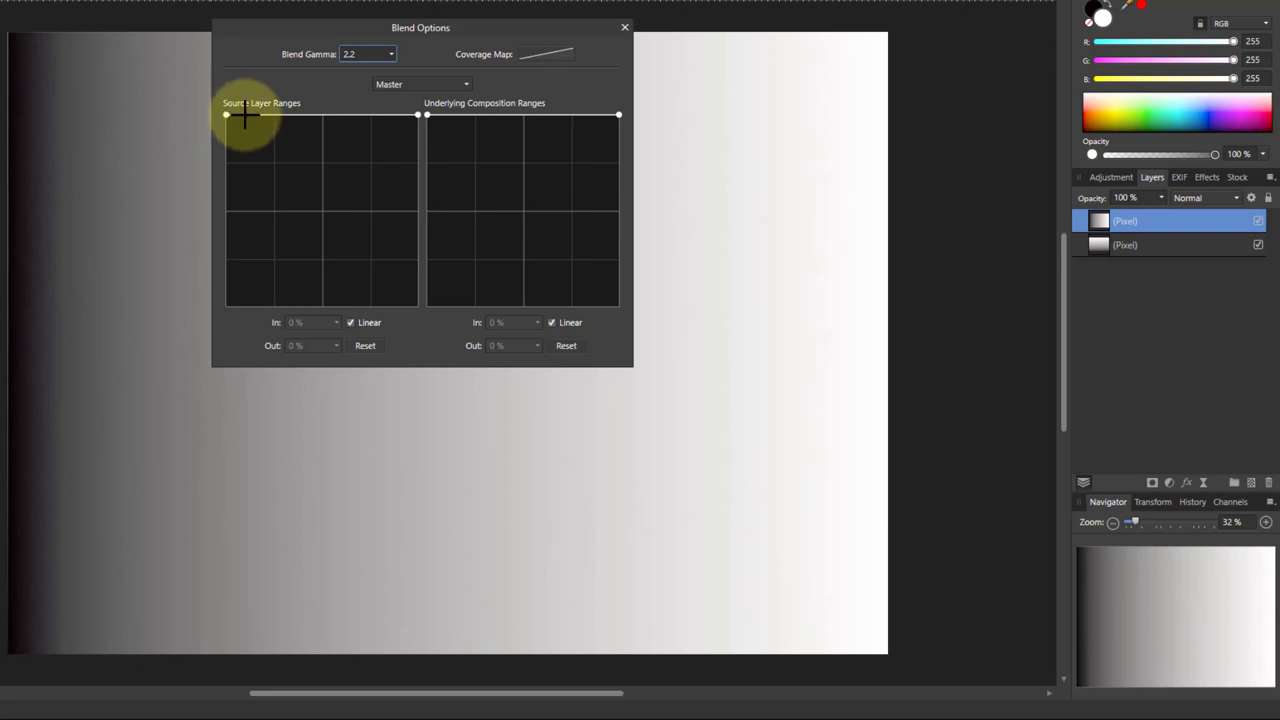
- Make the top gradient transparent below 25% and above 76%, then reset the source range
{"action": "left_click", "coordinate": [275, 116]}
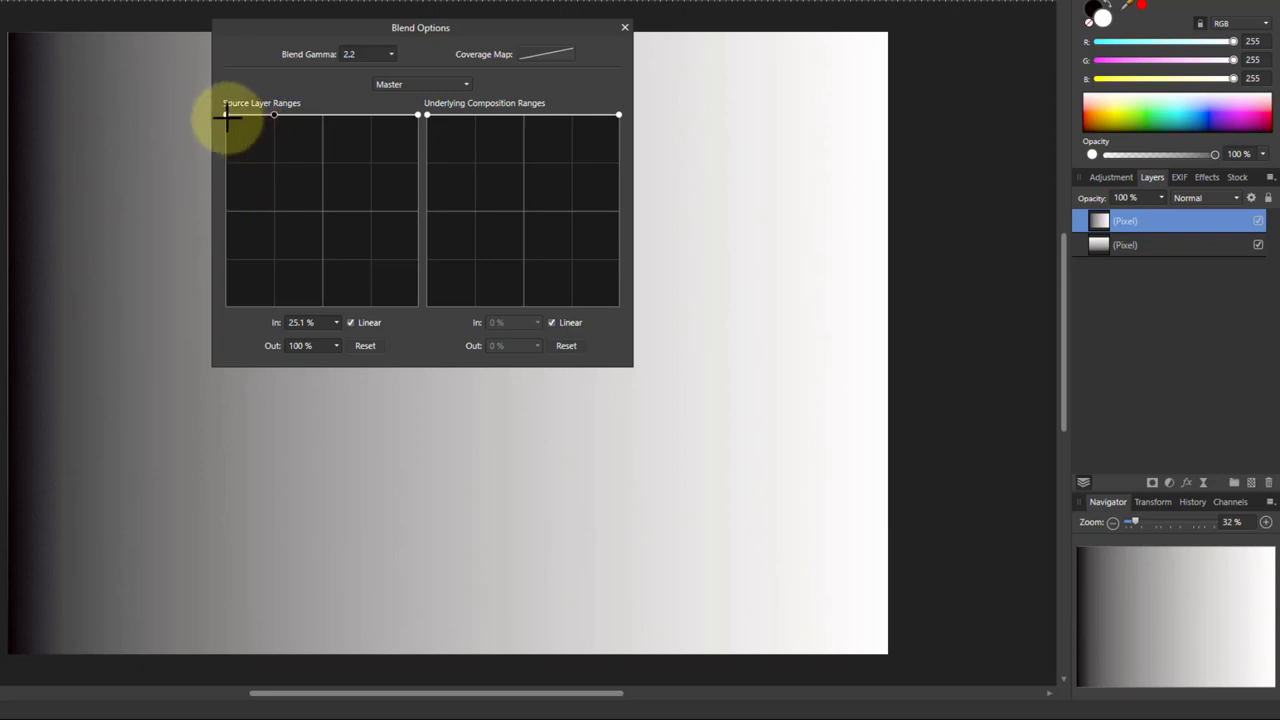
{"action": "left_click_drag", "start_coordinate": [226, 115], "coordinate": [280, 312]}
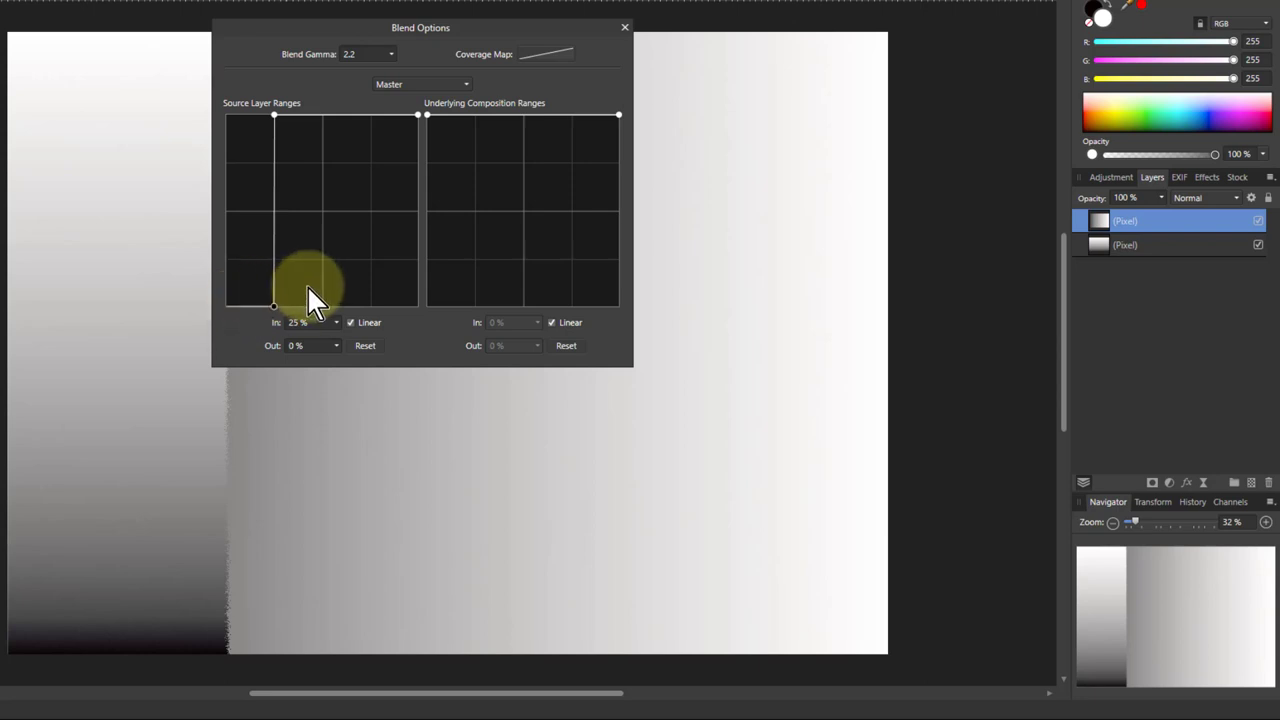
{"action": "left_click", "coordinate": [372, 115]}
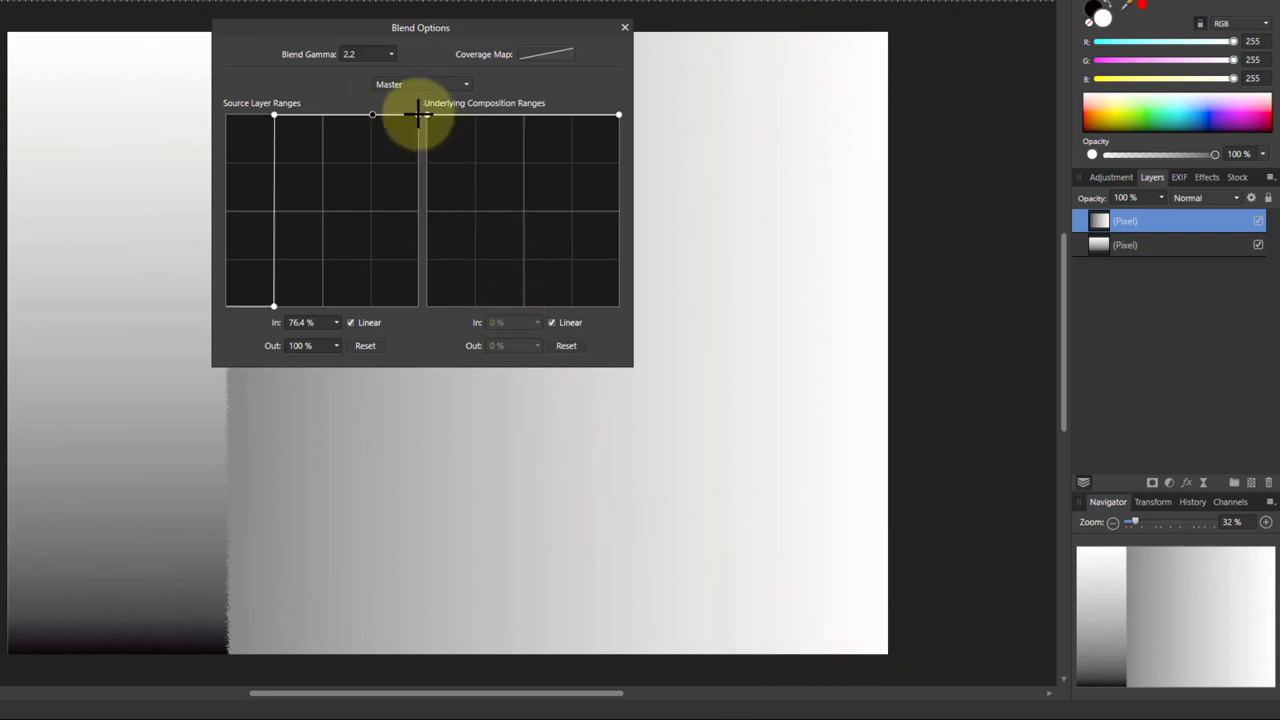
{"action": "left_click_drag", "start_coordinate": [419, 113], "coordinate": [337, 304]}
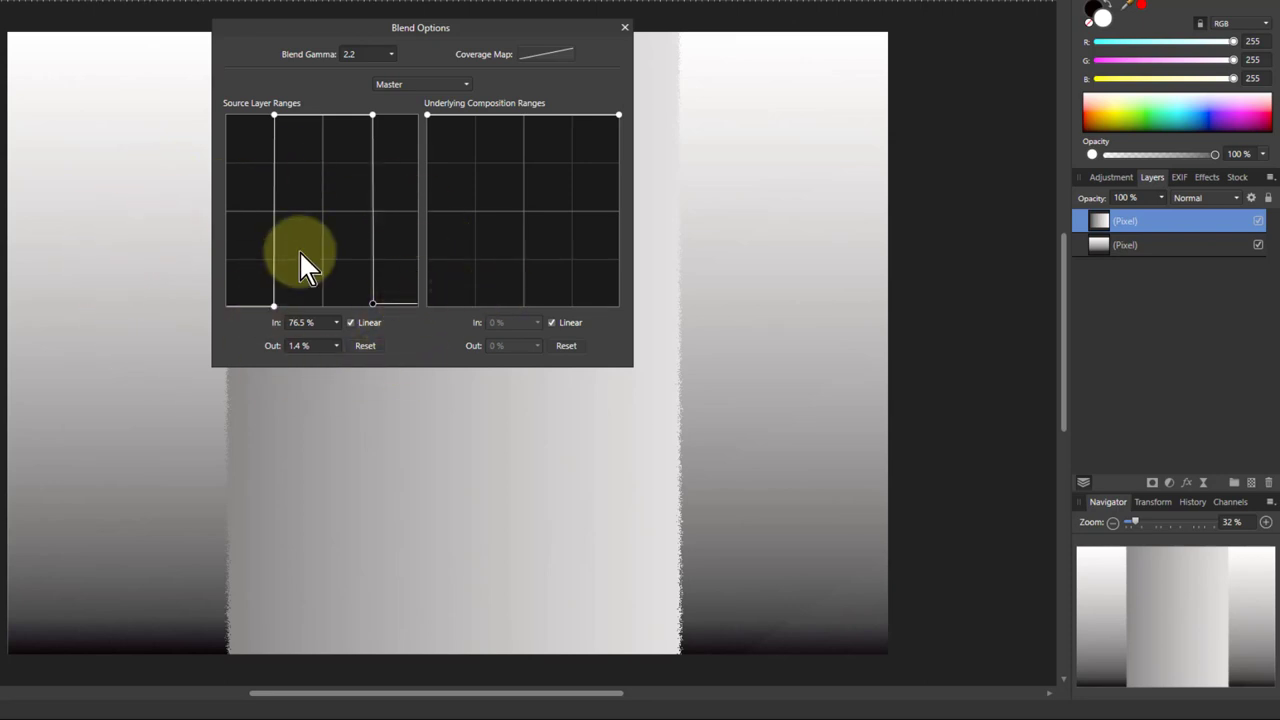
{"action": "left_click", "coordinate": [366, 346]}
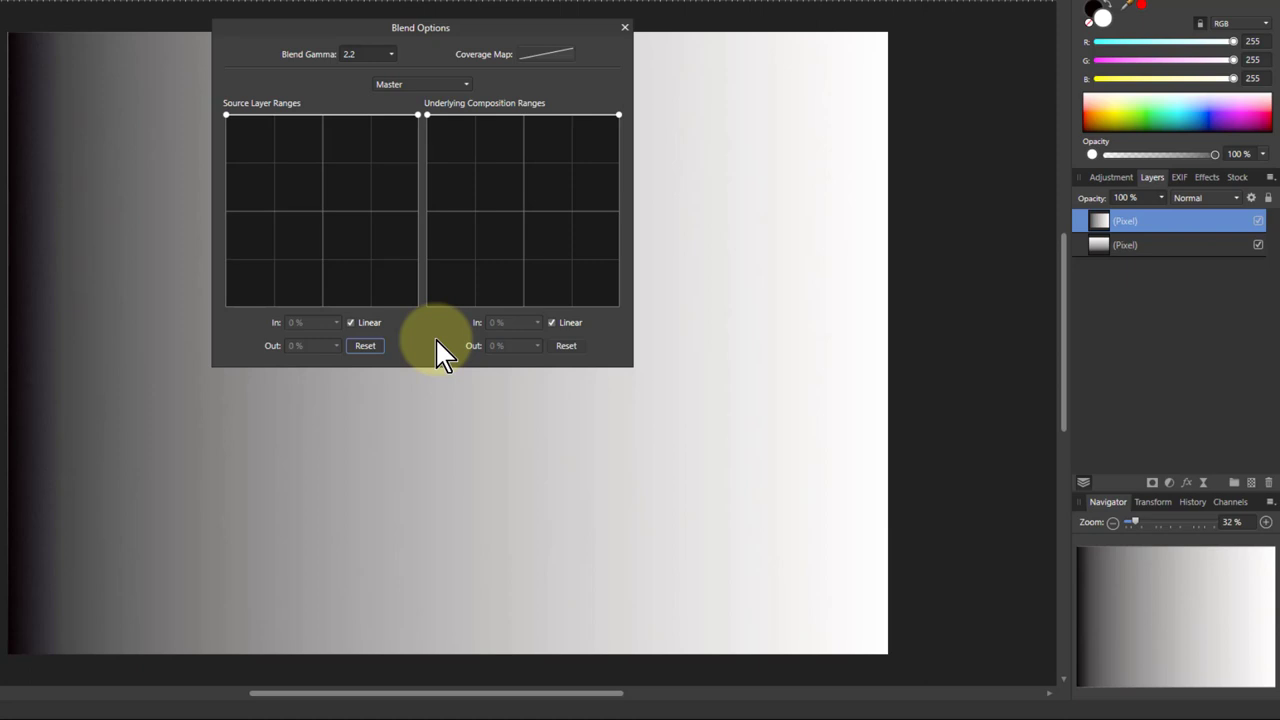
- Add underlying-range nodes at 25% and 76% and pull both end nodes down to hide the top layer
{"action": "left_click", "coordinate": [476, 116]}
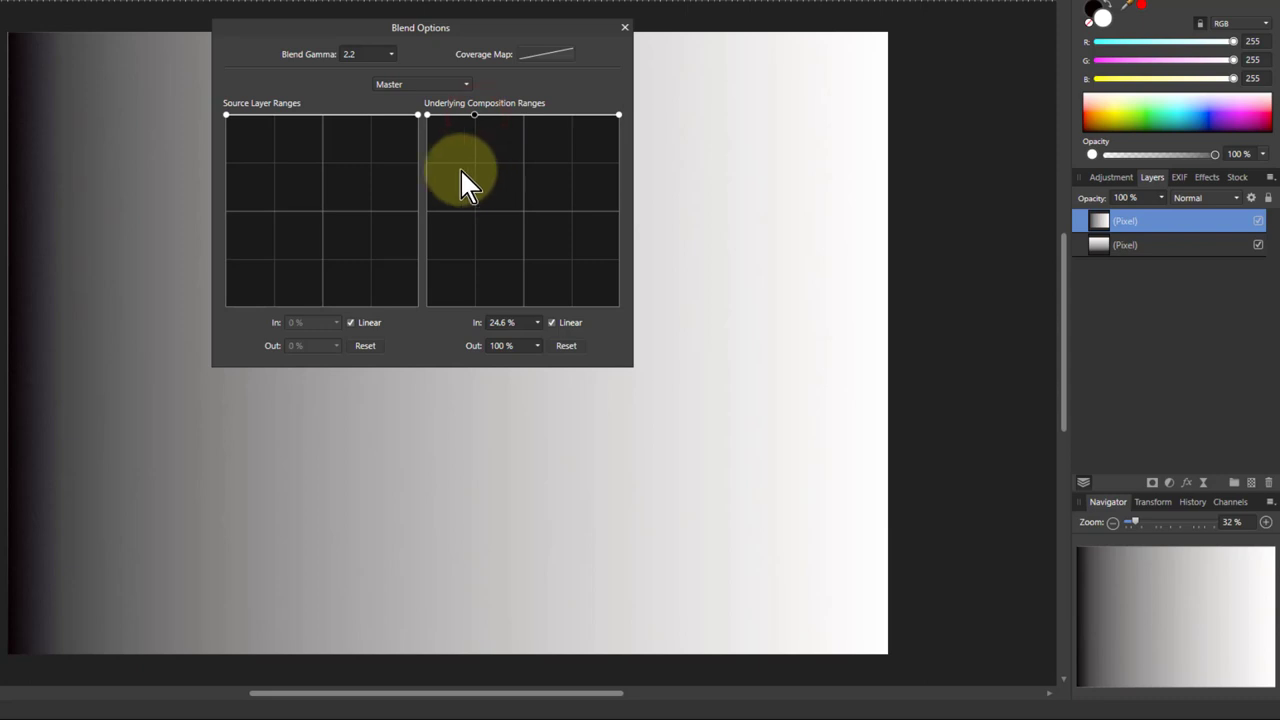
{"action": "left_click_drag", "start_coordinate": [428, 116], "coordinate": [493, 324]}
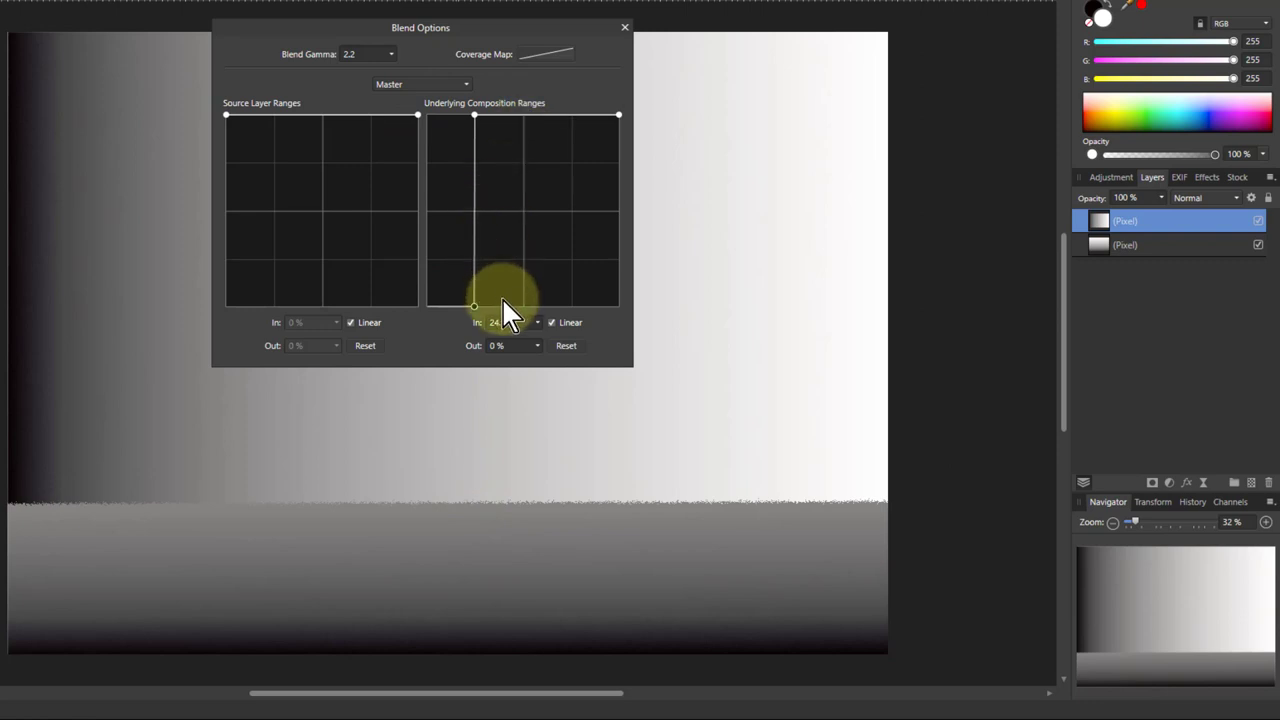
{"action": "left_click", "coordinate": [570, 115]}
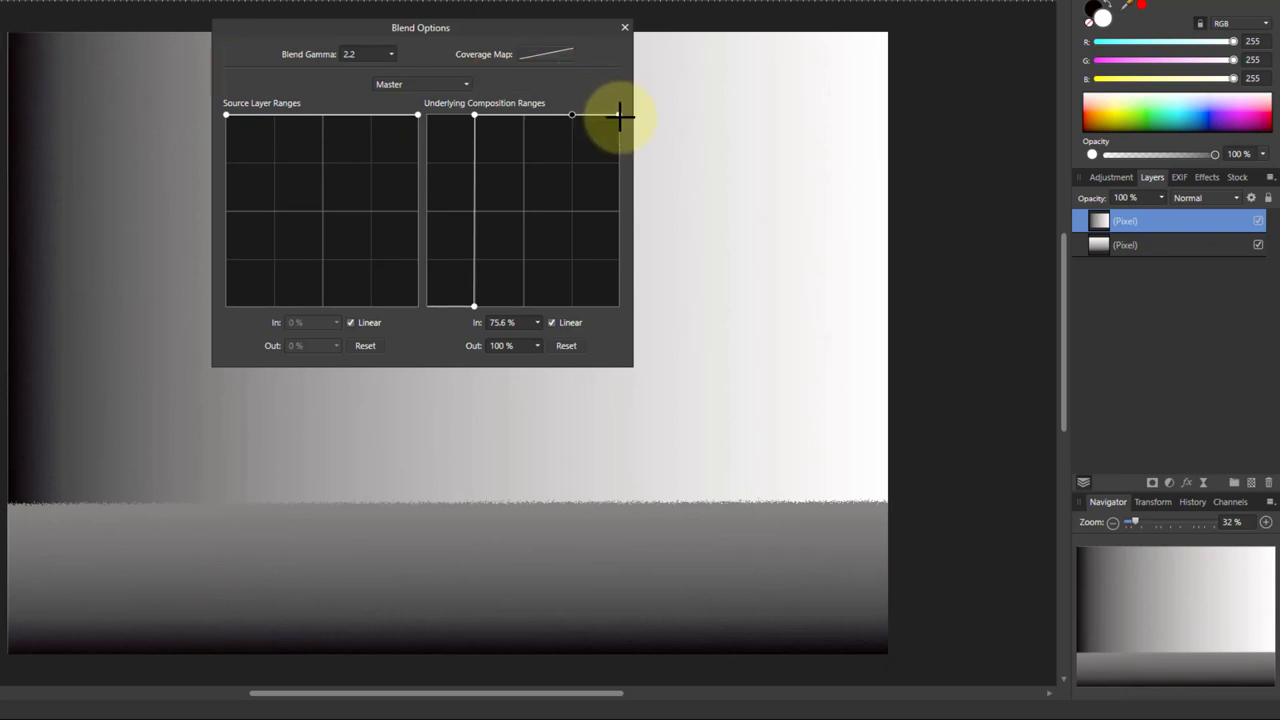
{"action": "left_click_drag", "start_coordinate": [618, 115], "coordinate": [420, 357]}
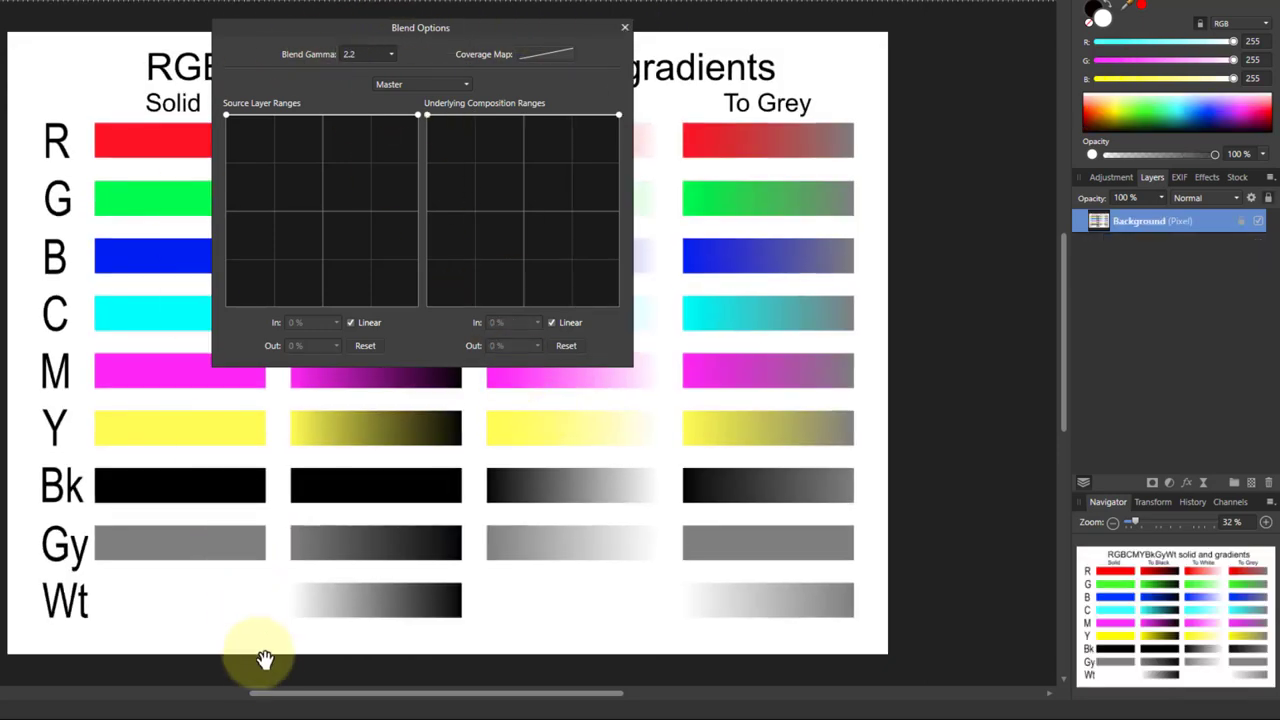
- Move the Blend Options dialog to the top right and pan to show the chart's left columns
{"action": "left_click_drag", "start_coordinate": [287, 694], "coordinate": [357, 700]}
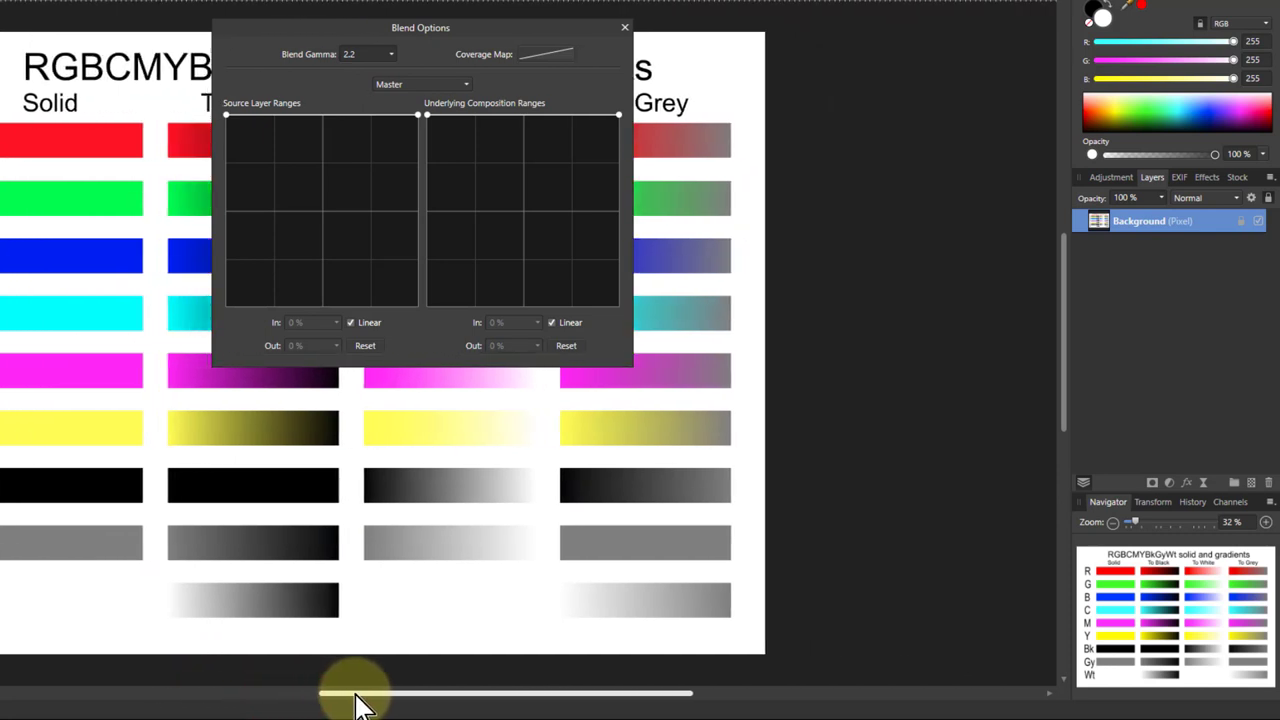
{"action": "left_click_drag", "start_coordinate": [288, 30], "coordinate": [735, 10]}
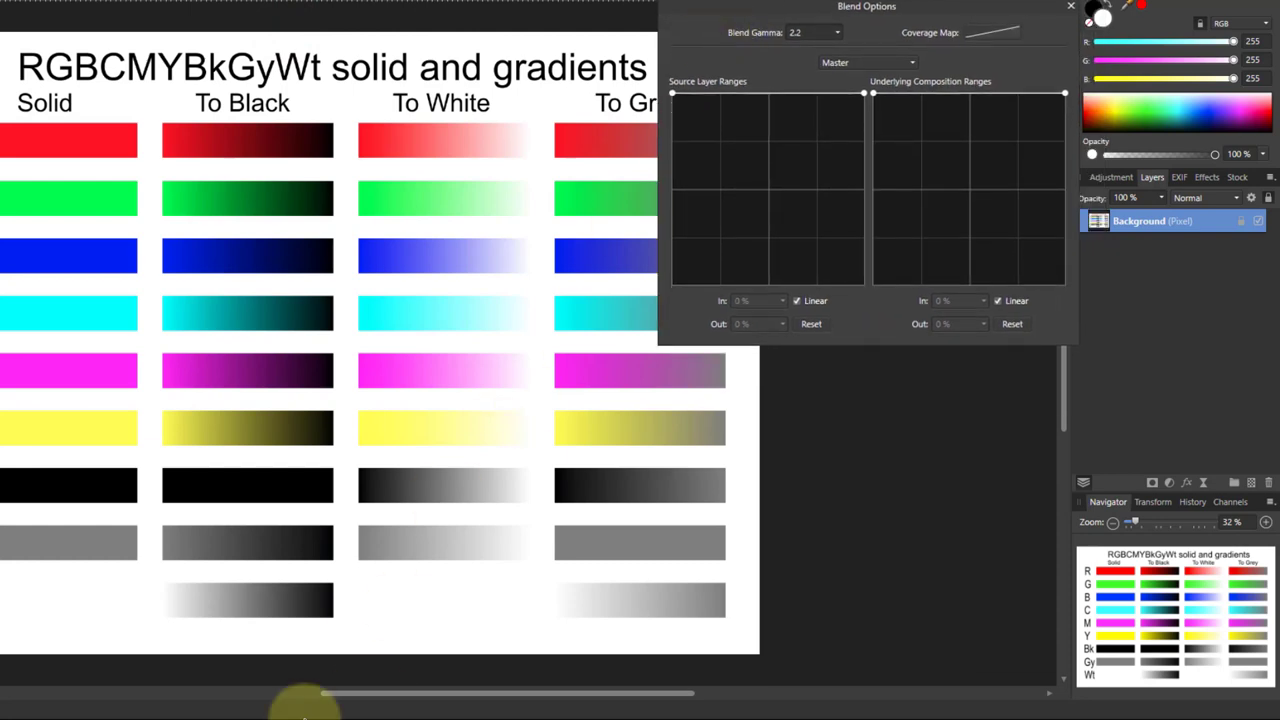
{"action": "left_click_drag", "start_coordinate": [357, 700], "coordinate": [365, 705]}
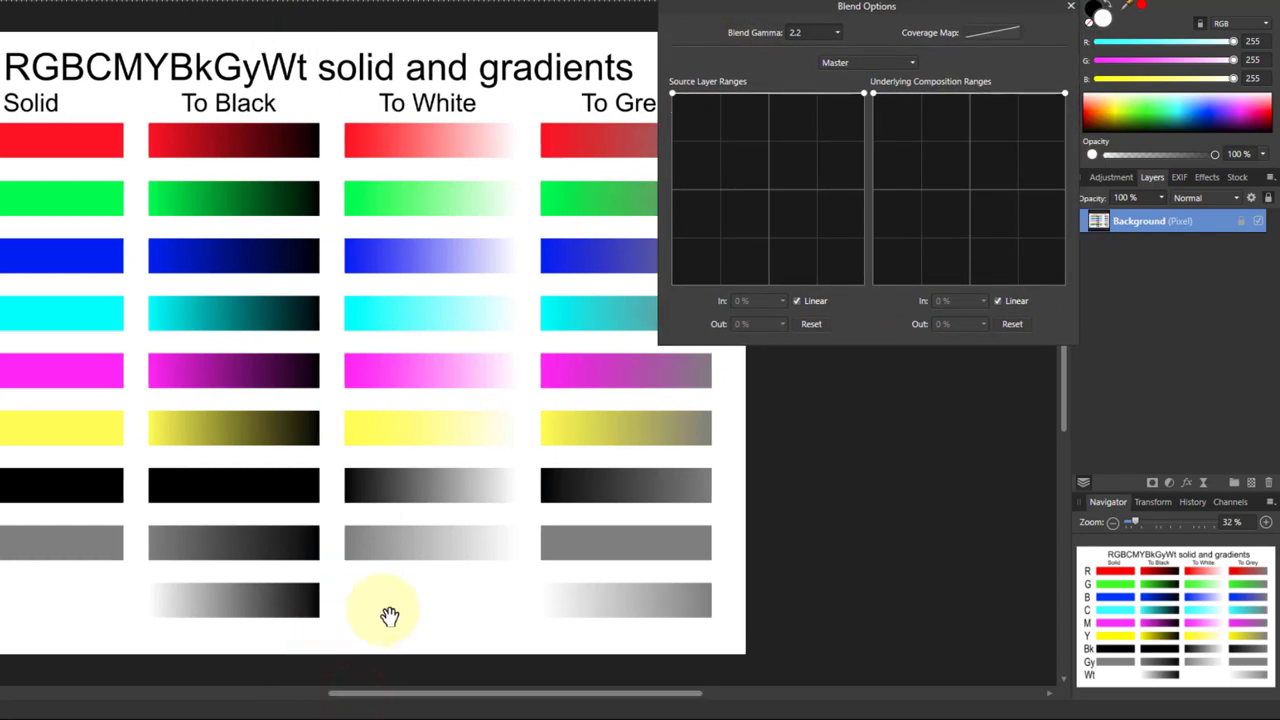
{"action": "left_click_drag", "start_coordinate": [386, 608], "coordinate": [437, 606]}
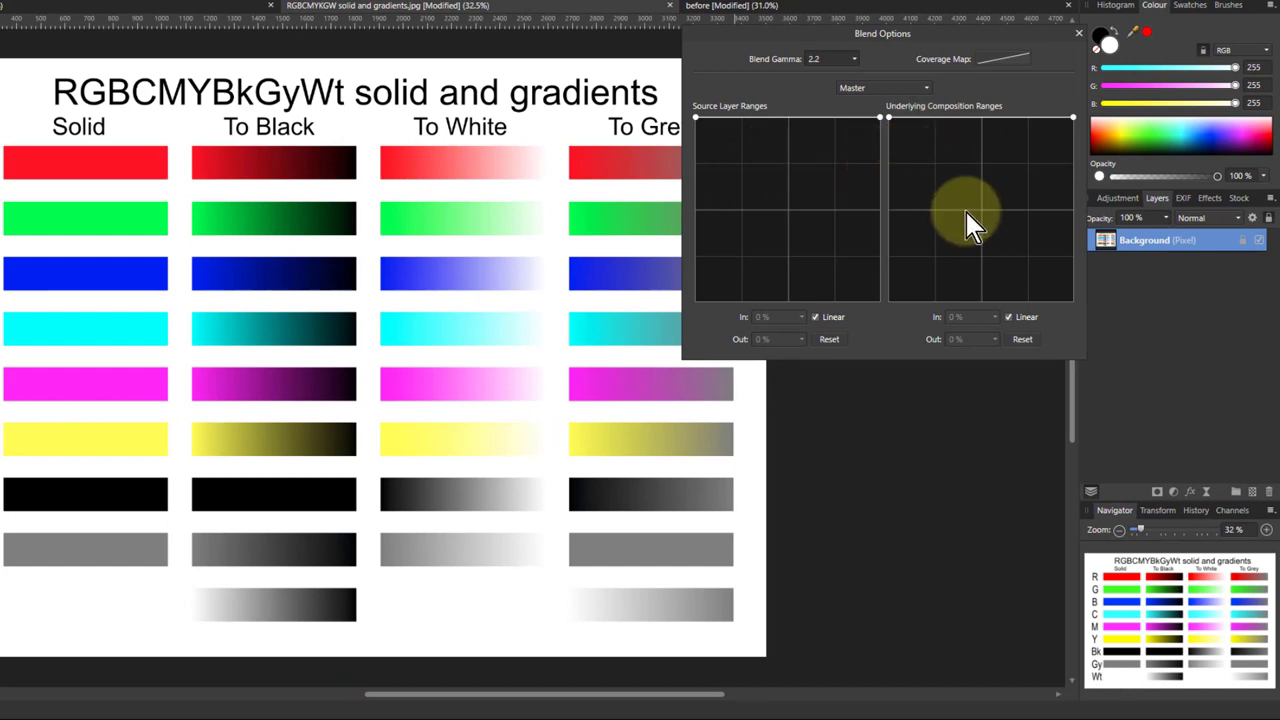
- Fade the chart's darkest quarter using a 25% source node, then restore full opacity
{"action": "left_click", "coordinate": [741, 117]}
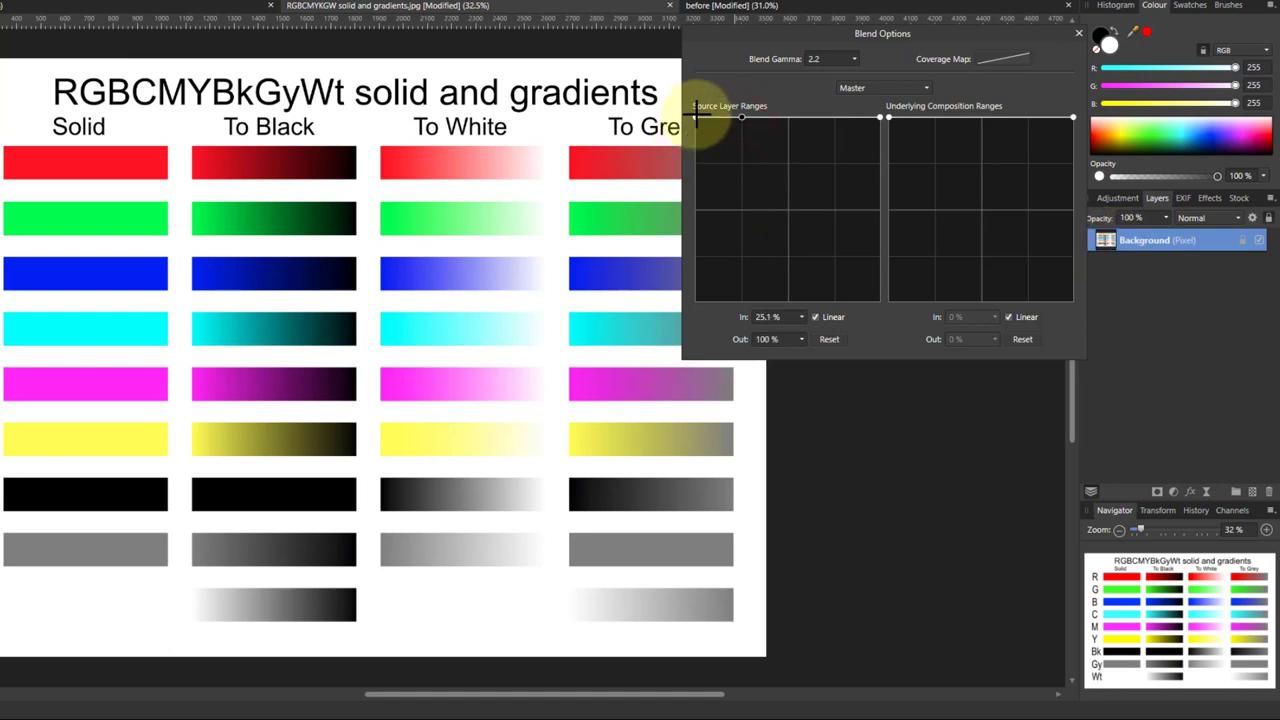
{"action": "left_click_drag", "start_coordinate": [696, 117], "coordinate": [759, 320]}
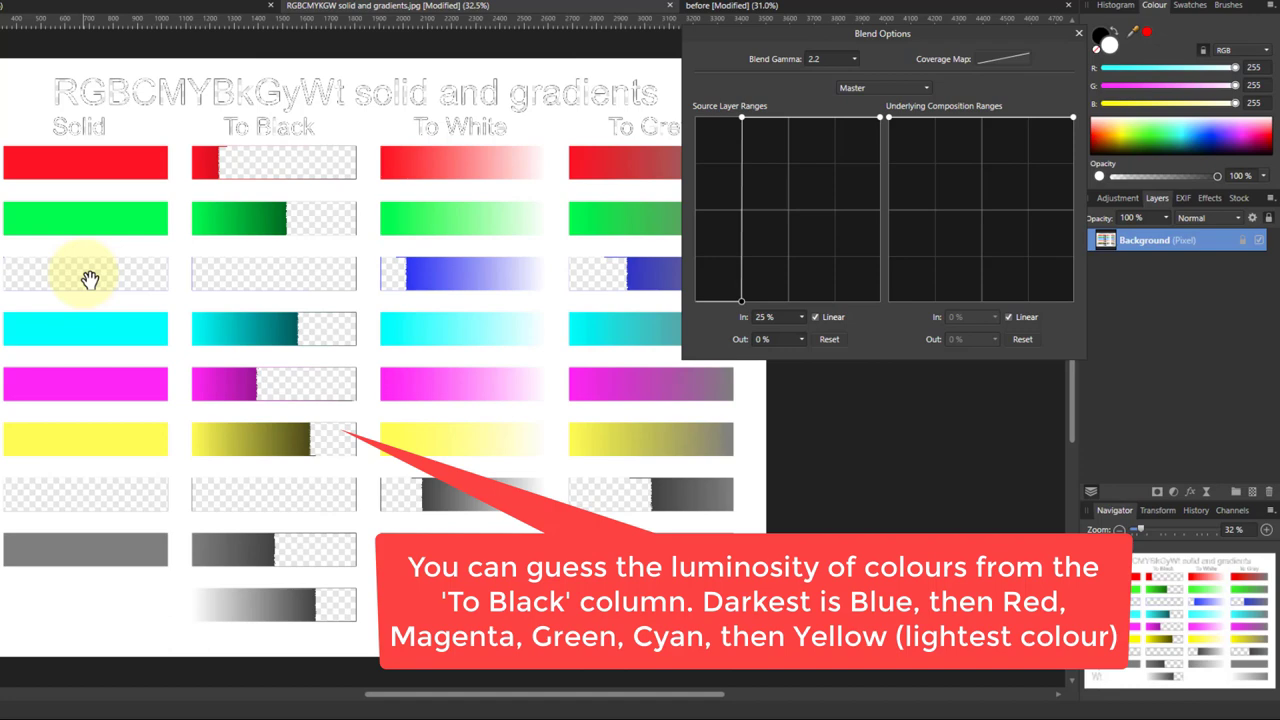
{"action": "left_click", "coordinate": [740, 299]}
{"action": "left_click_drag", "start_coordinate": [740, 299], "coordinate": [634, 63]}
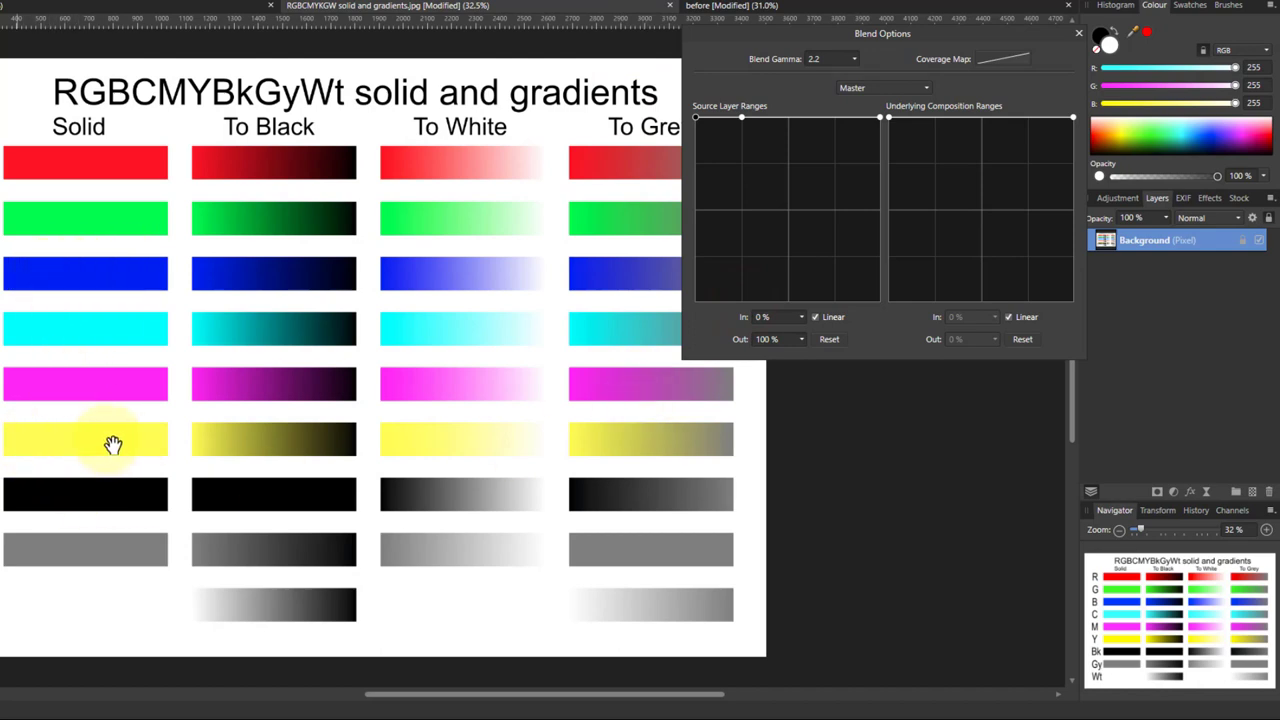
- Fade the chart's darkest quarter and test fading its brightest tones with a 76% node
{"action": "left_click_drag", "start_coordinate": [700, 121], "coordinate": [807, 357]}
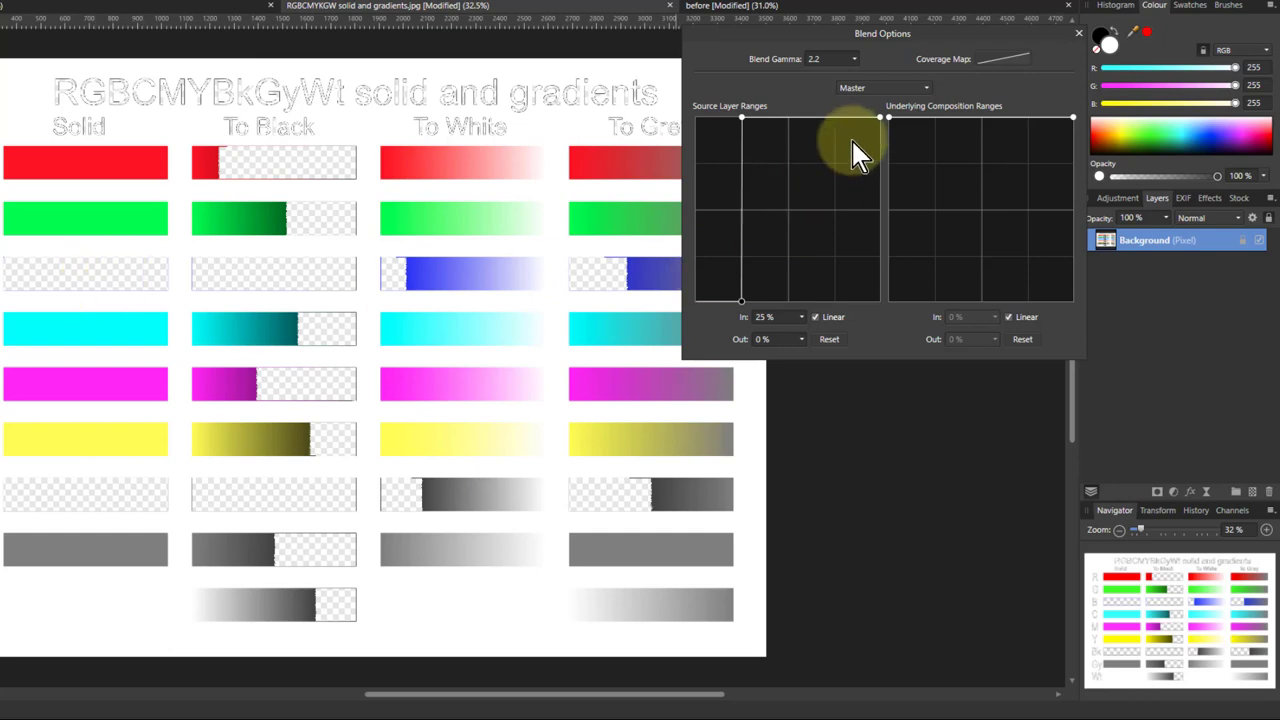
{"action": "left_click", "coordinate": [836, 117]}
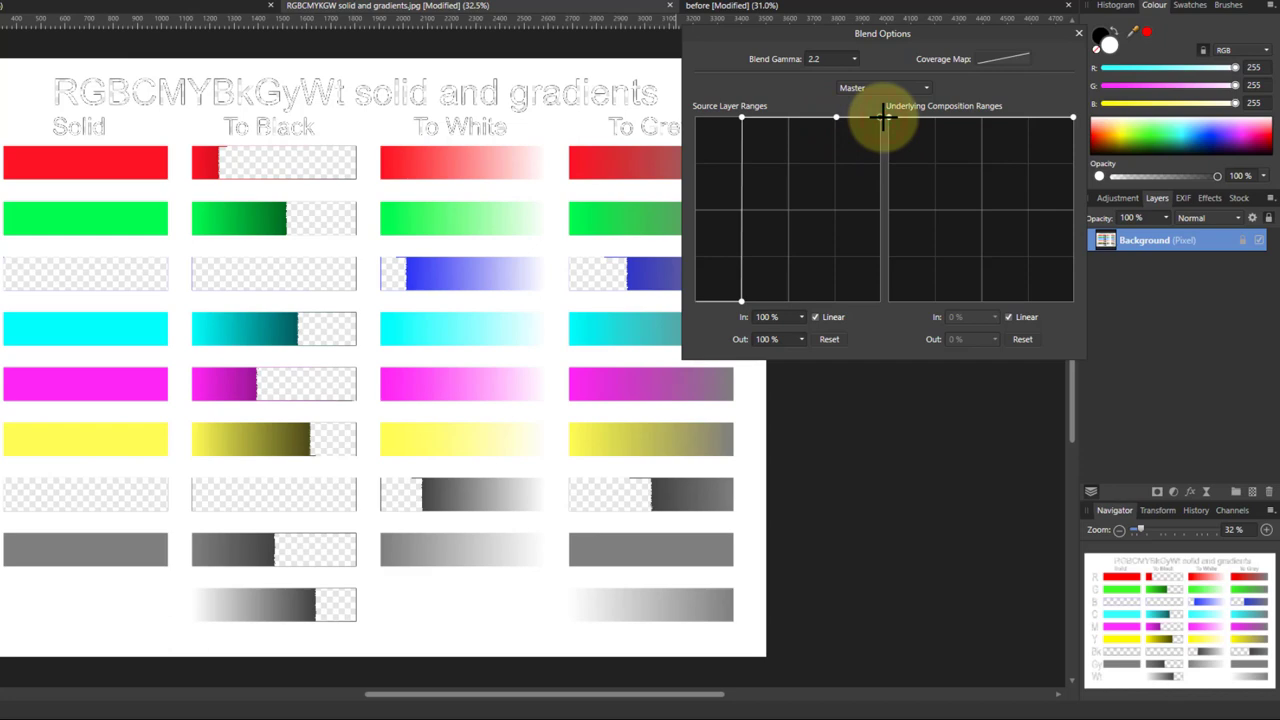
{"action": "left_click_drag", "start_coordinate": [881, 117], "coordinate": [914, 371]}
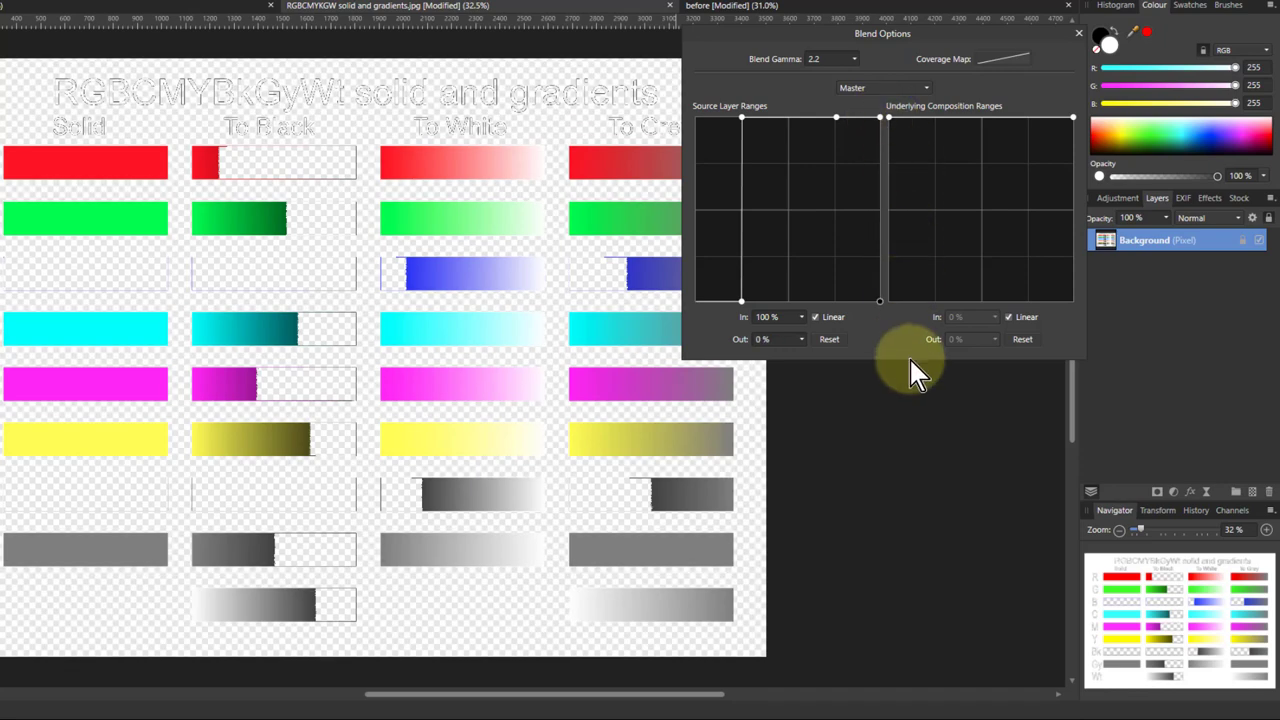
{"action": "left_click_drag", "start_coordinate": [808, 385], "coordinate": [797, 323]}
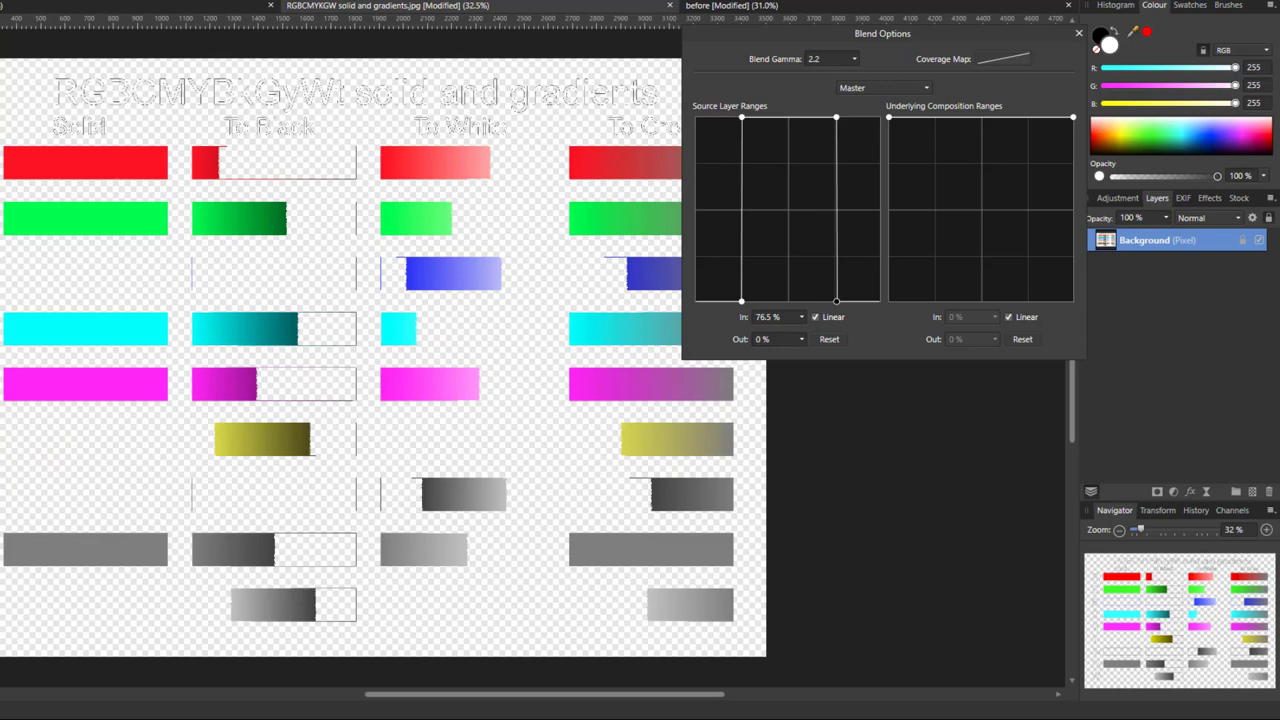
- Restore the dark tones and reset the source range, then drag its dark end down so most of the chart turns transparent
{"action": "left_click", "coordinate": [741, 300]}
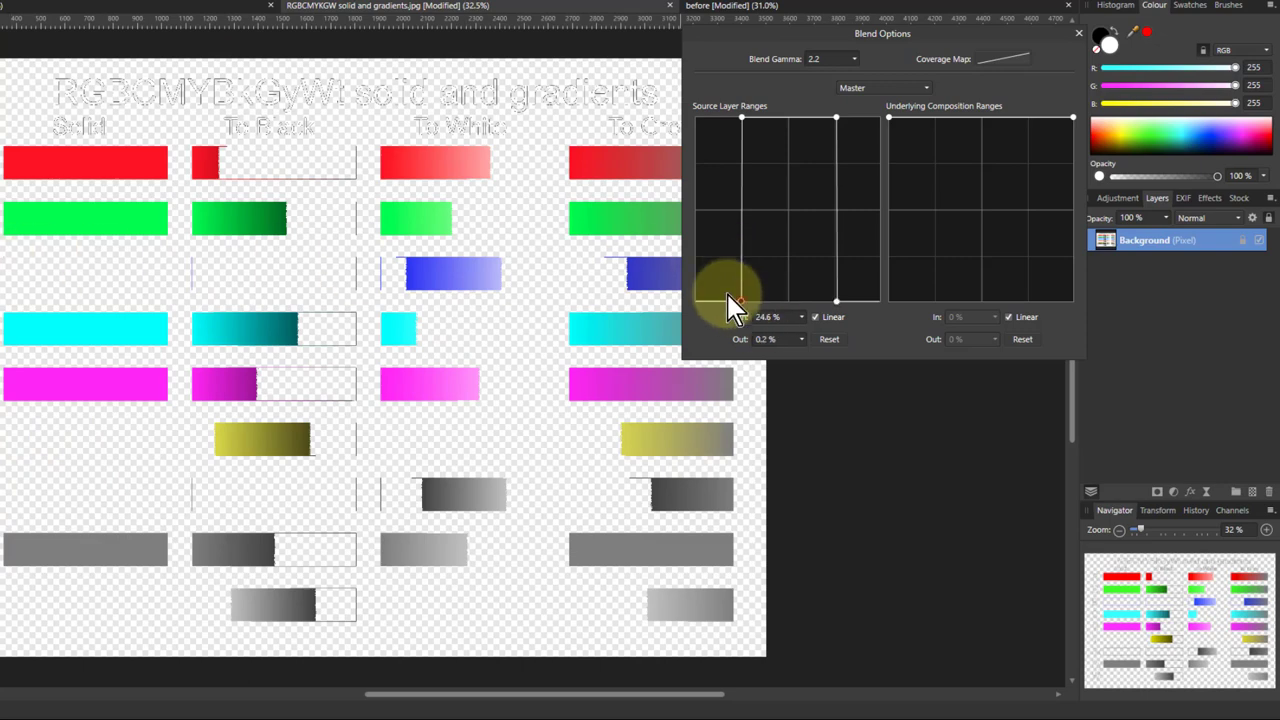
{"action": "left_click_drag", "start_coordinate": [735, 305], "coordinate": [666, 71]}
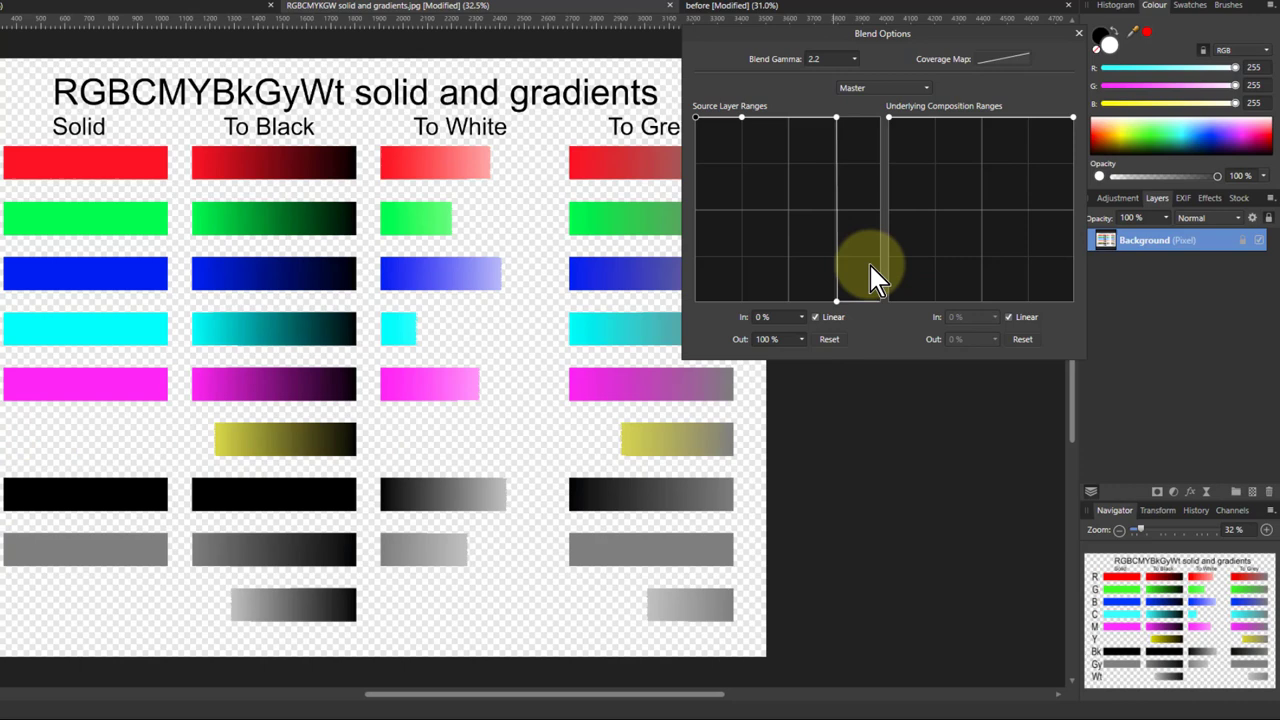
{"action": "left_click", "coordinate": [829, 339]}
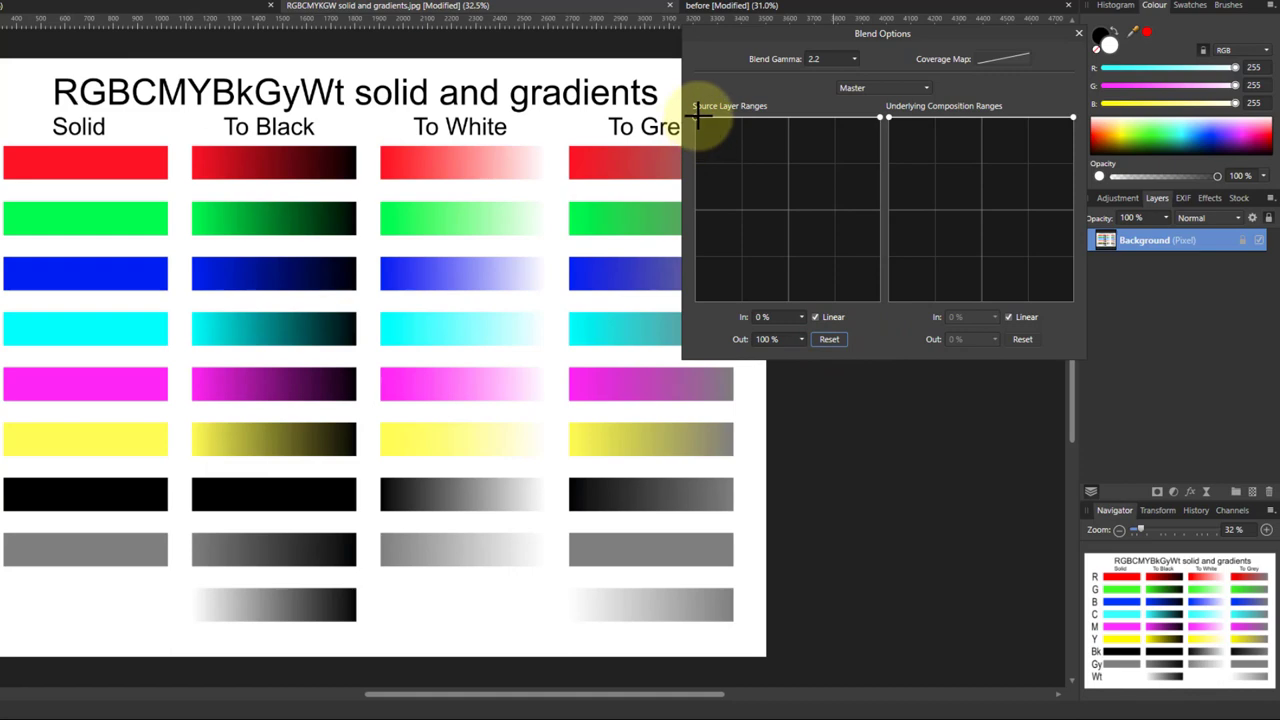
{"action": "left_click_drag", "start_coordinate": [700, 118], "coordinate": [689, 348]}
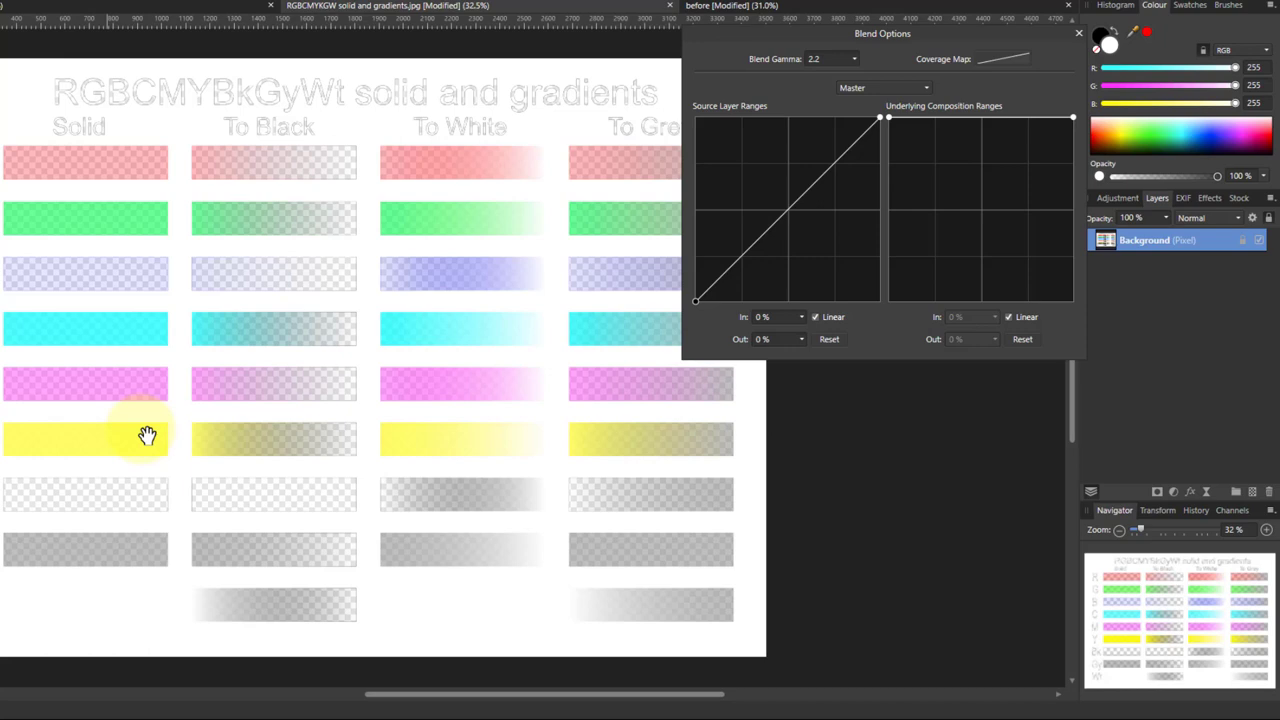
{"action": "left_click", "coordinate": [881, 119]}
- Make the chart opaque, test an underlying-range fade on the darkest tones, then reset that curve
{"action": "left_click_drag", "start_coordinate": [697, 302], "coordinate": [695, 118]}
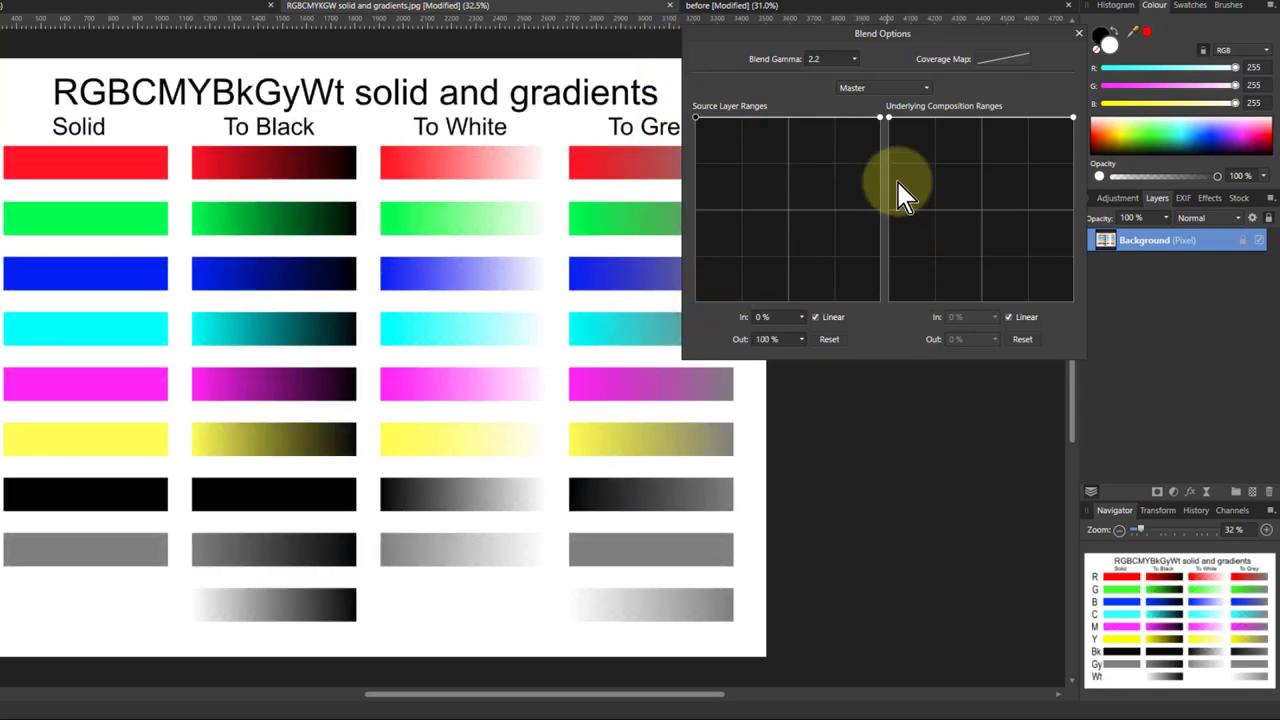
{"action": "left_click", "coordinate": [935, 117]}
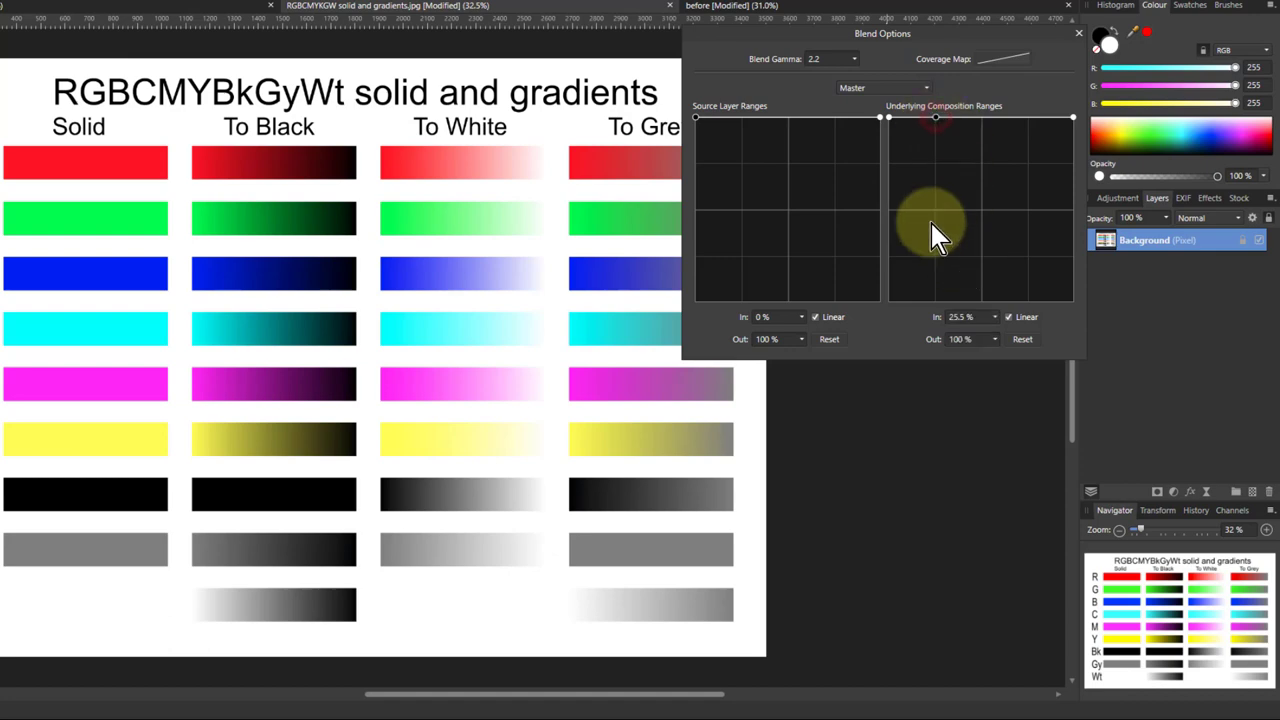
{"action": "left_click_drag", "start_coordinate": [902, 129], "coordinate": [791, 371]}
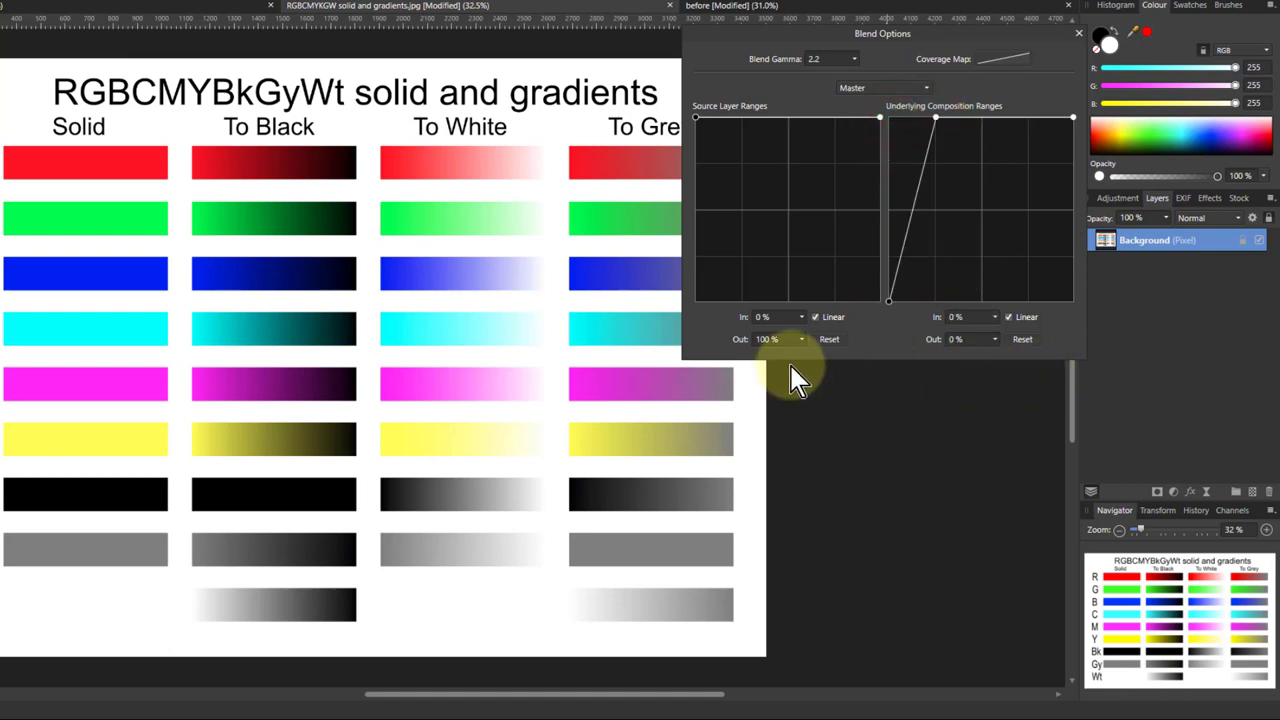
{"action": "left_click_drag", "start_coordinate": [942, 118], "coordinate": [1002, 215]}
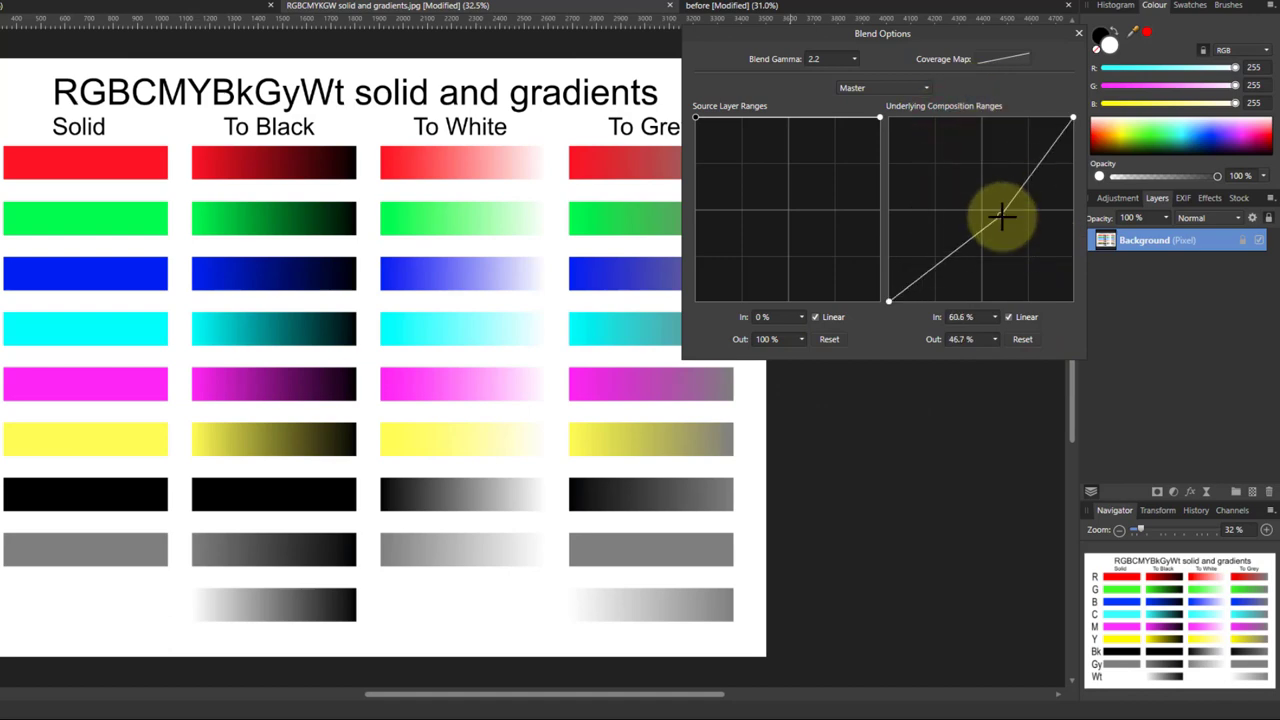
{"action": "left_click", "coordinate": [1024, 340]}
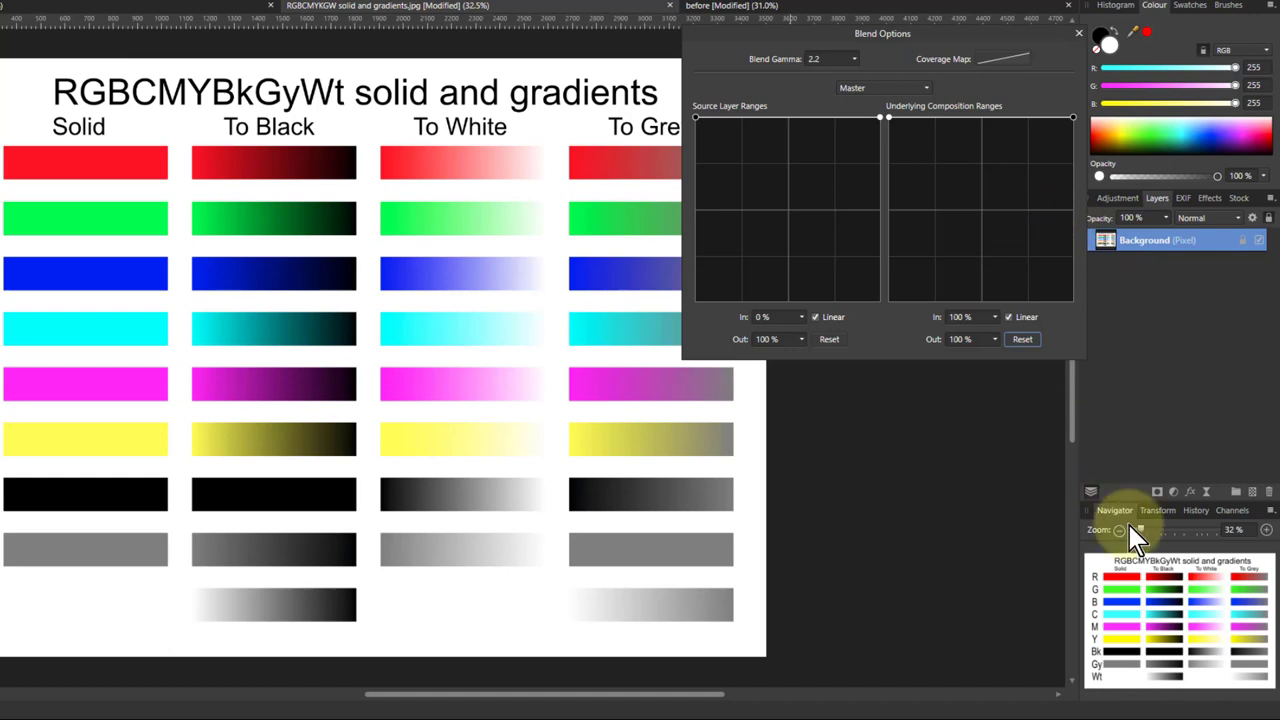
- Add an HSL adjustment layer with Saturation Shift at -100% to turn the chart grey
{"action": "left_click", "coordinate": [1176, 492]}
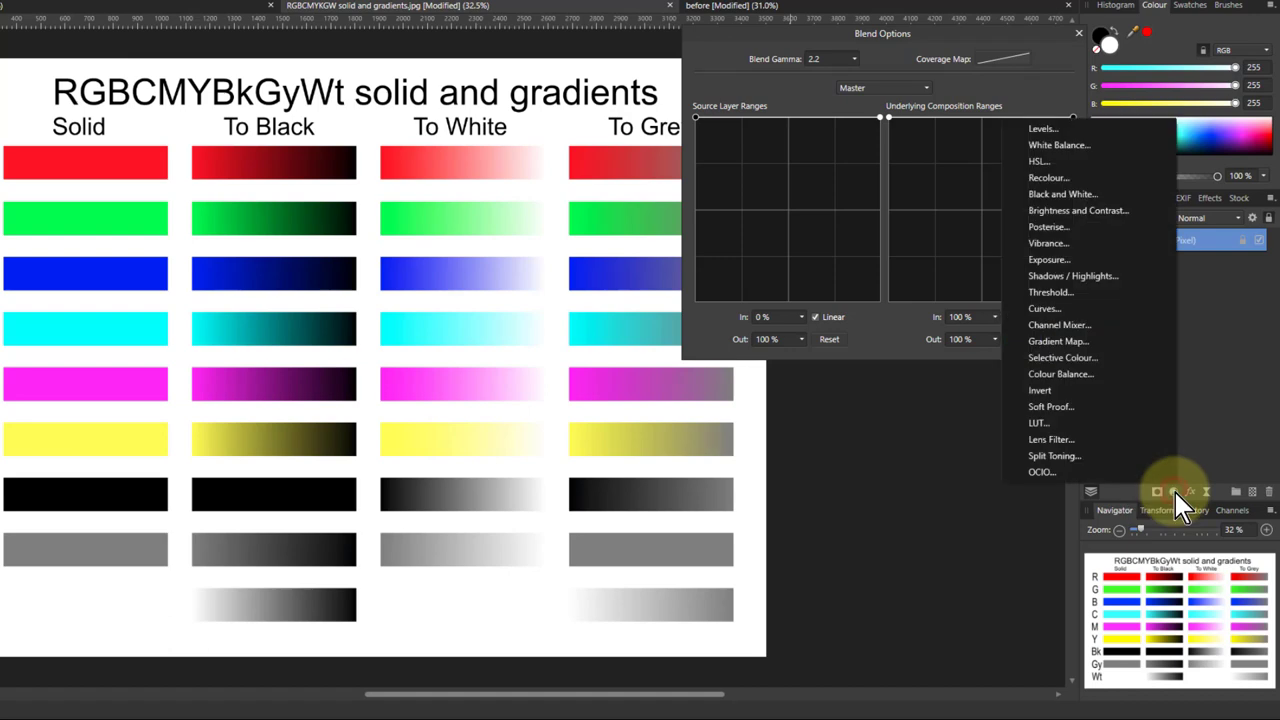
{"action": "left_click", "coordinate": [1040, 162]}
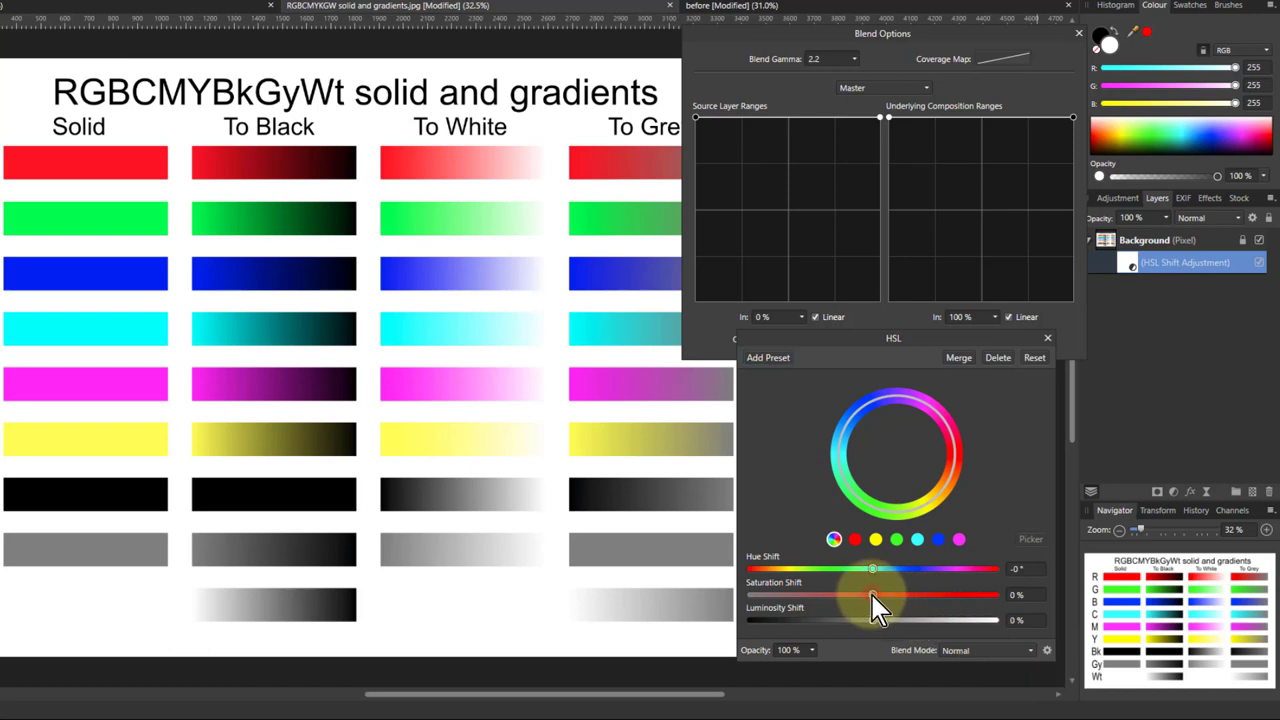
{"action": "left_click_drag", "start_coordinate": [873, 597], "coordinate": [742, 600]}
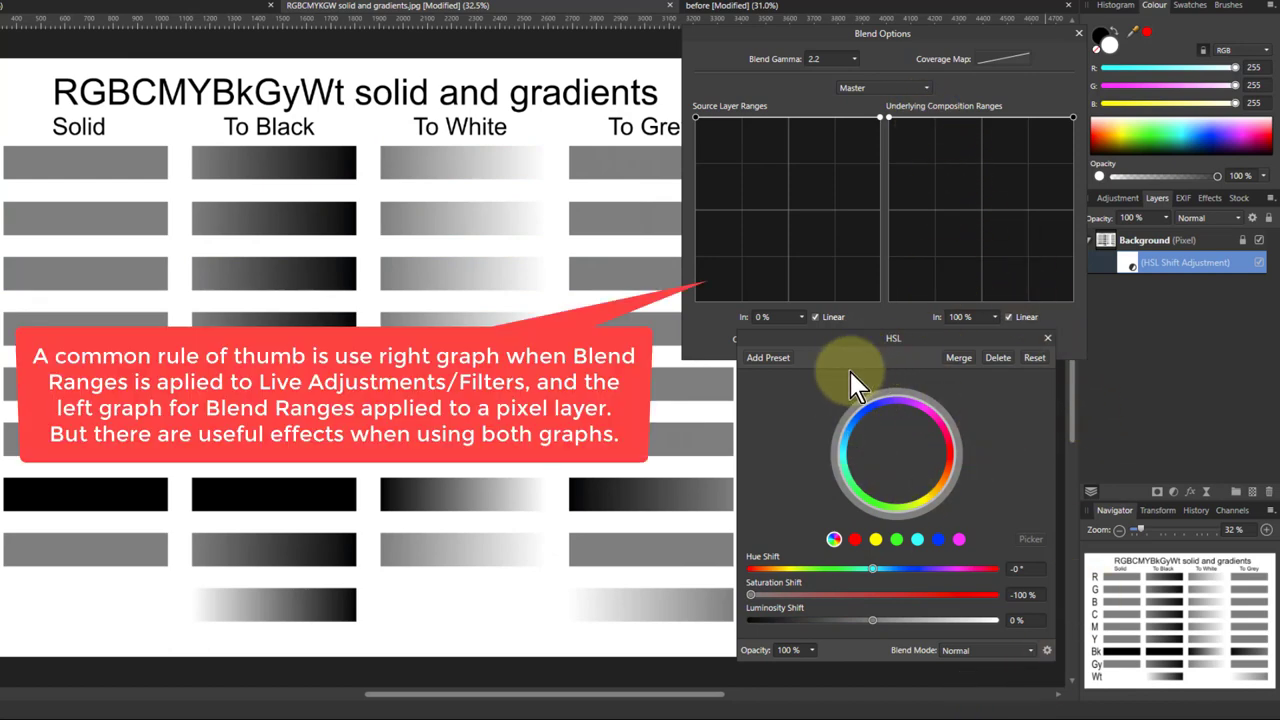
{"action": "left_click", "coordinate": [935, 118]}
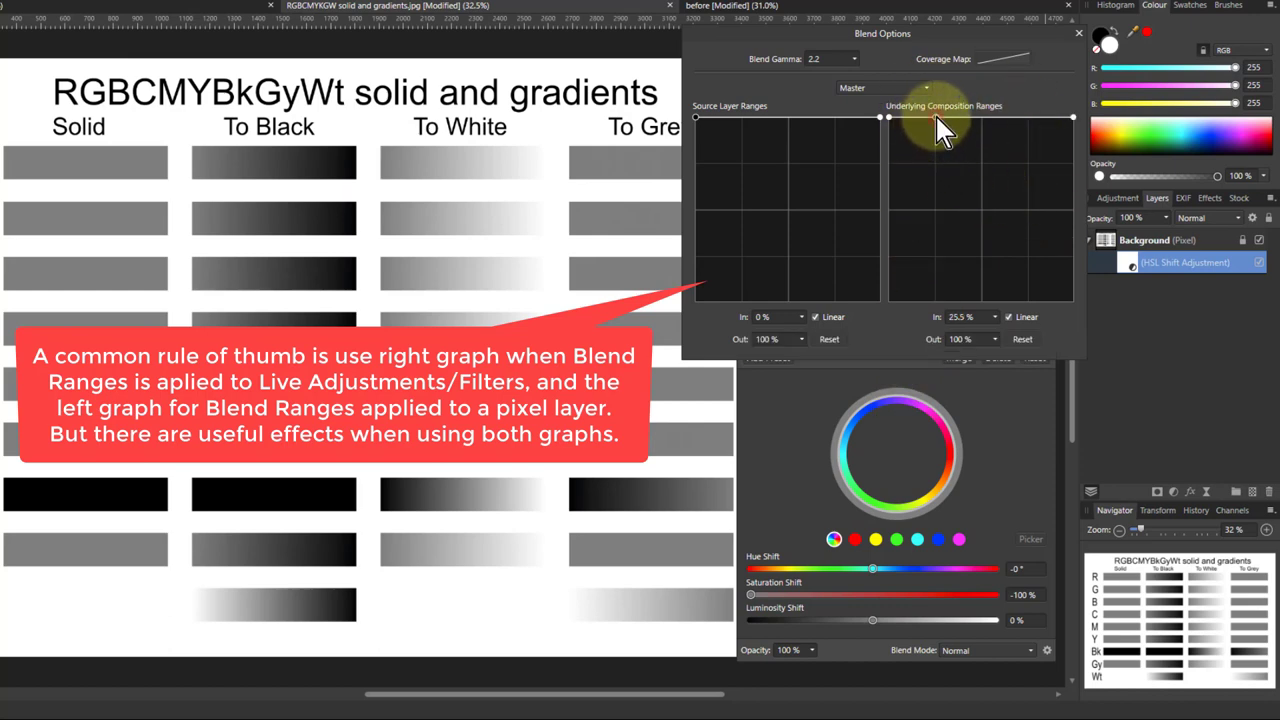
{"action": "left_click", "coordinate": [889, 117]}
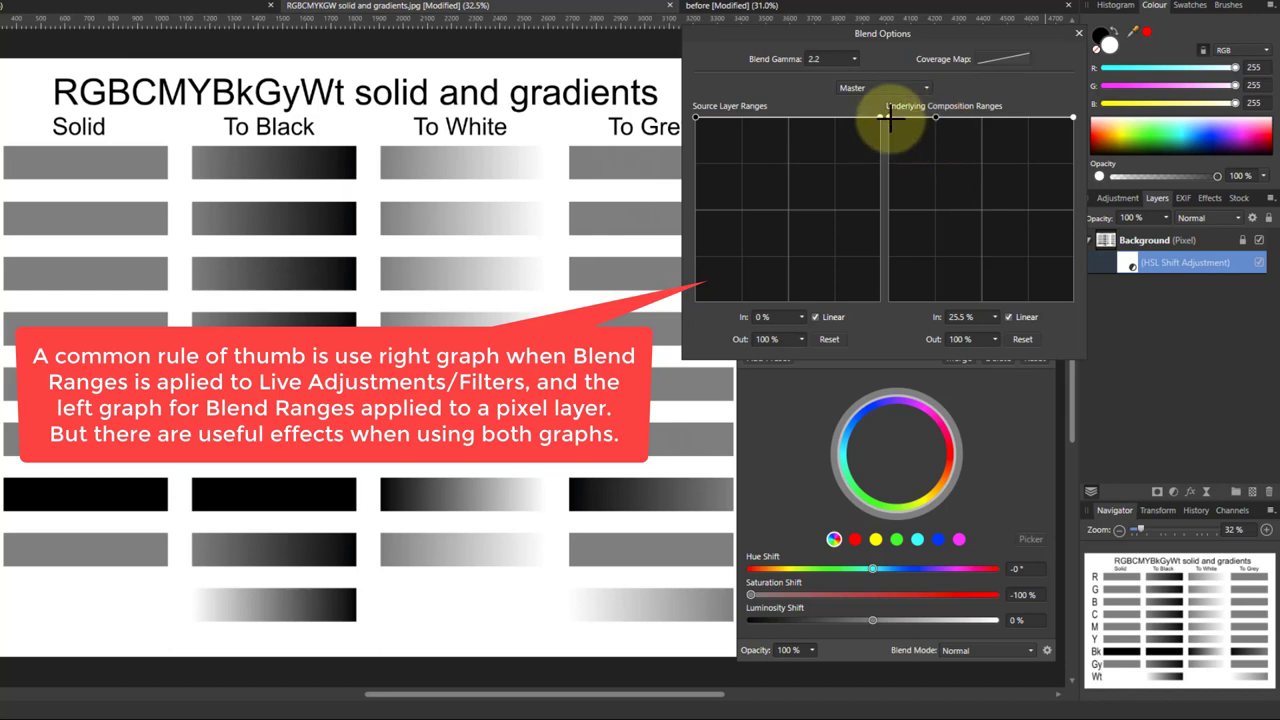
{"action": "left_click_drag", "start_coordinate": [893, 130], "coordinate": [903, 320]}
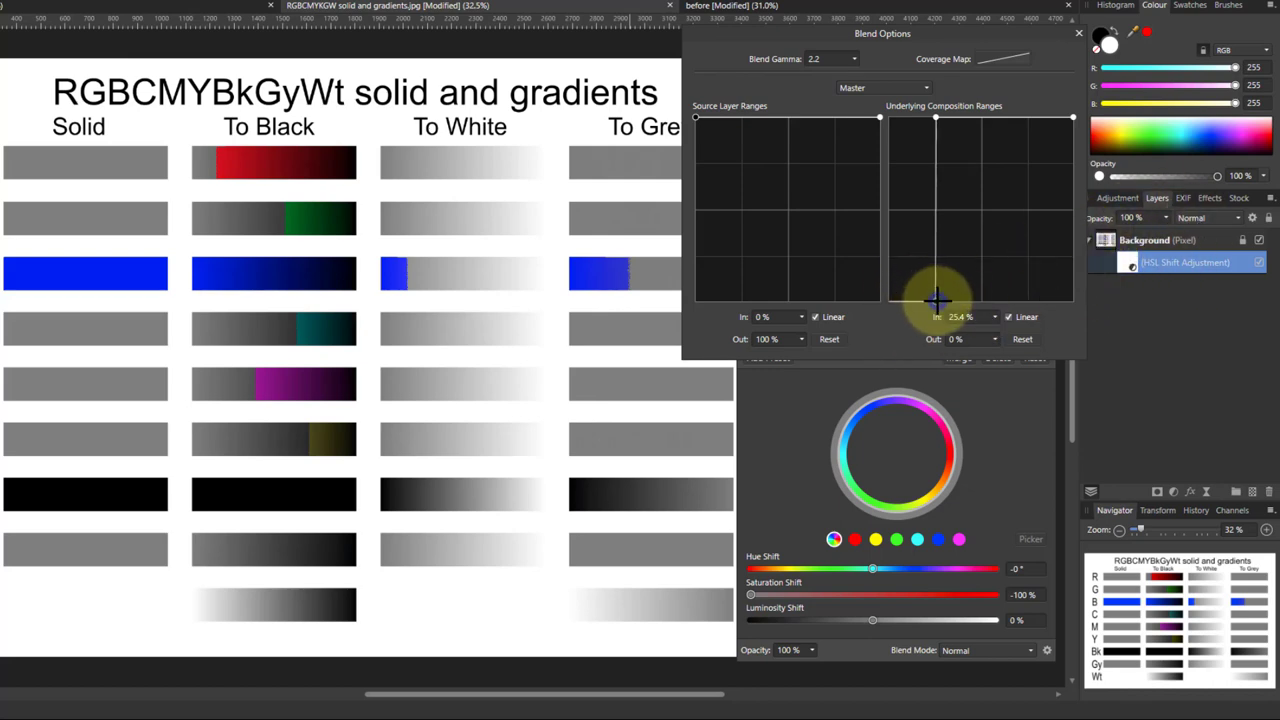
{"action": "left_click_drag", "start_coordinate": [936, 298], "coordinate": [874, 317]}
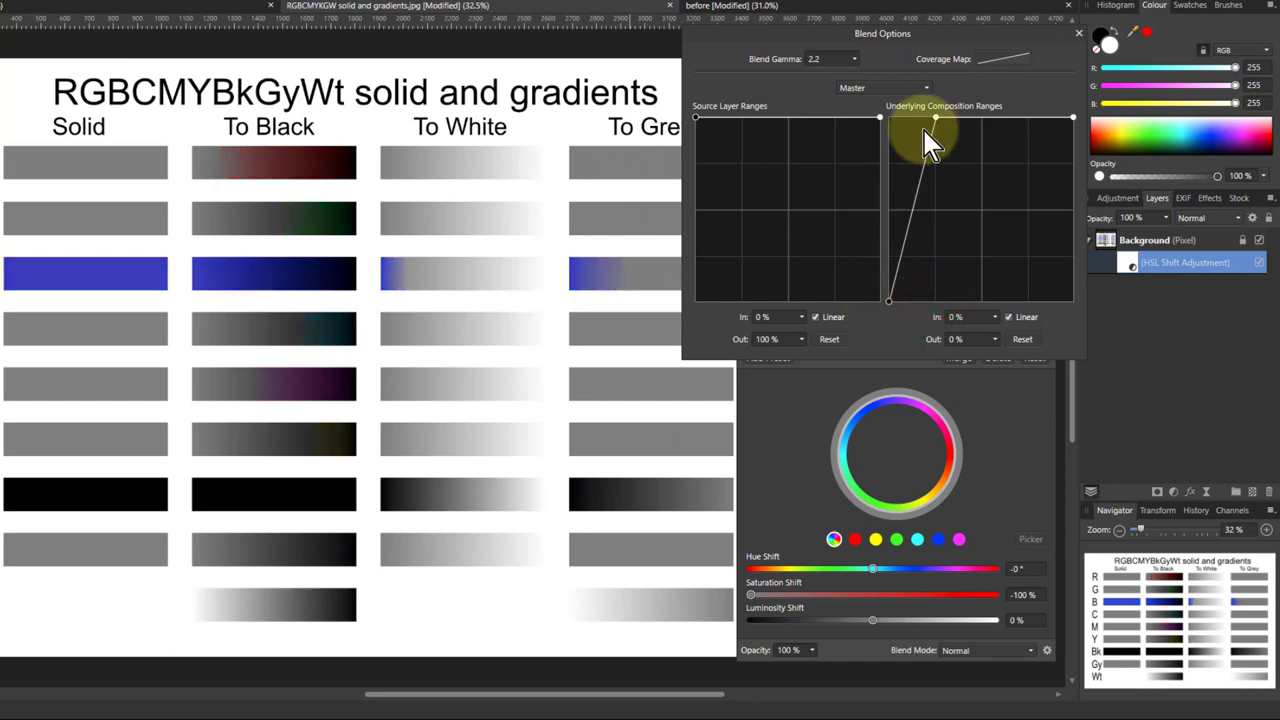
{"action": "key", "text": "ctrl+z"}
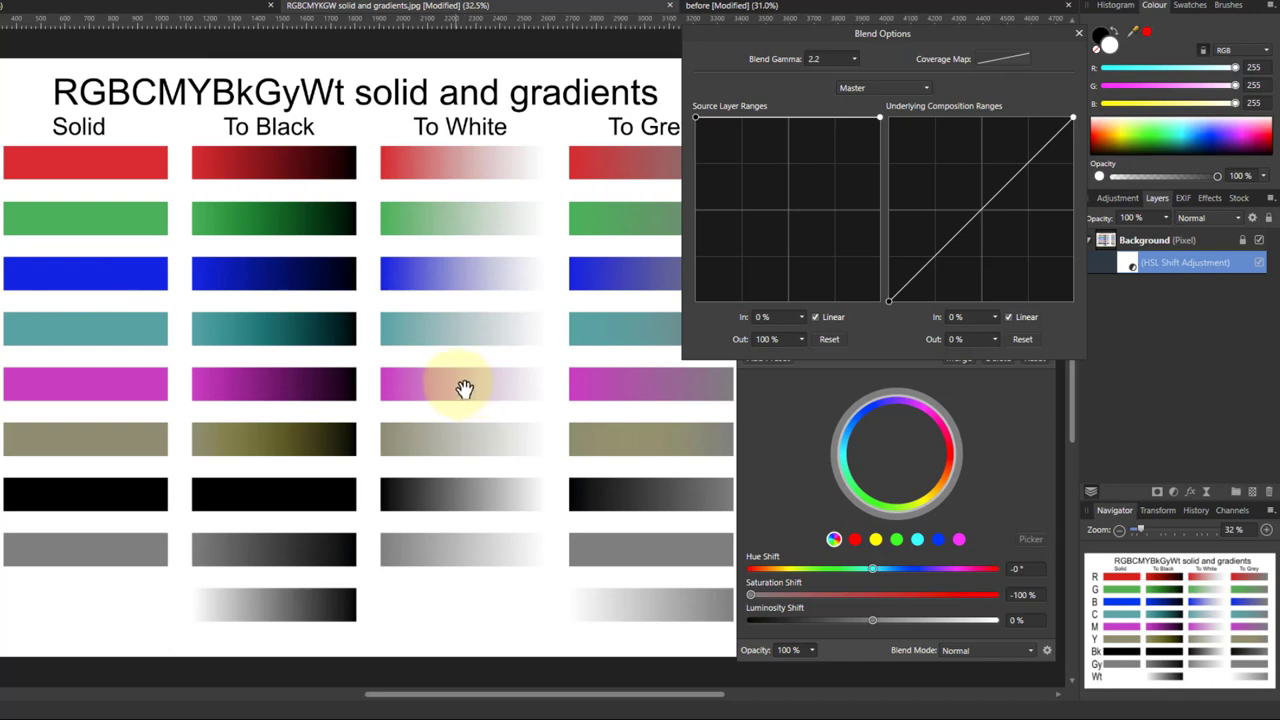
{"action": "left_click", "coordinate": [1022, 339]}
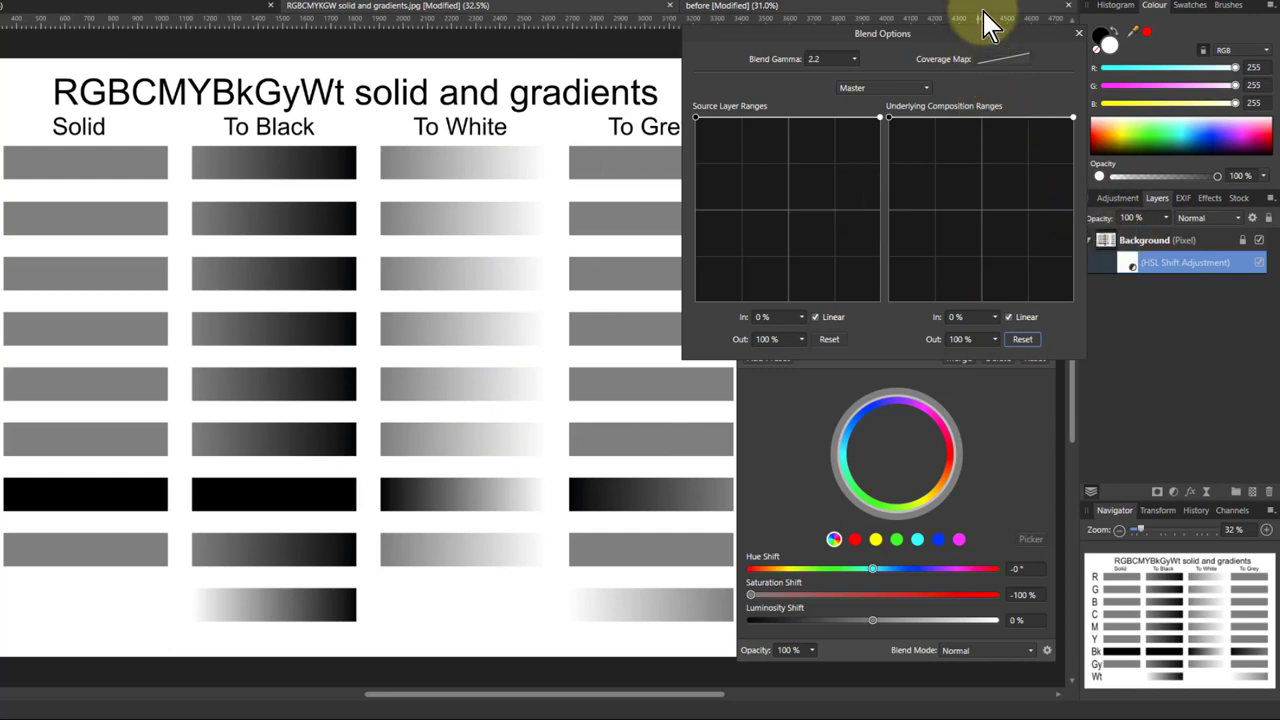
- Delete the HSL adjustment layer and duplicate the Background layer
{"action": "left_click_drag", "start_coordinate": [949, 40], "coordinate": [925, 32]}
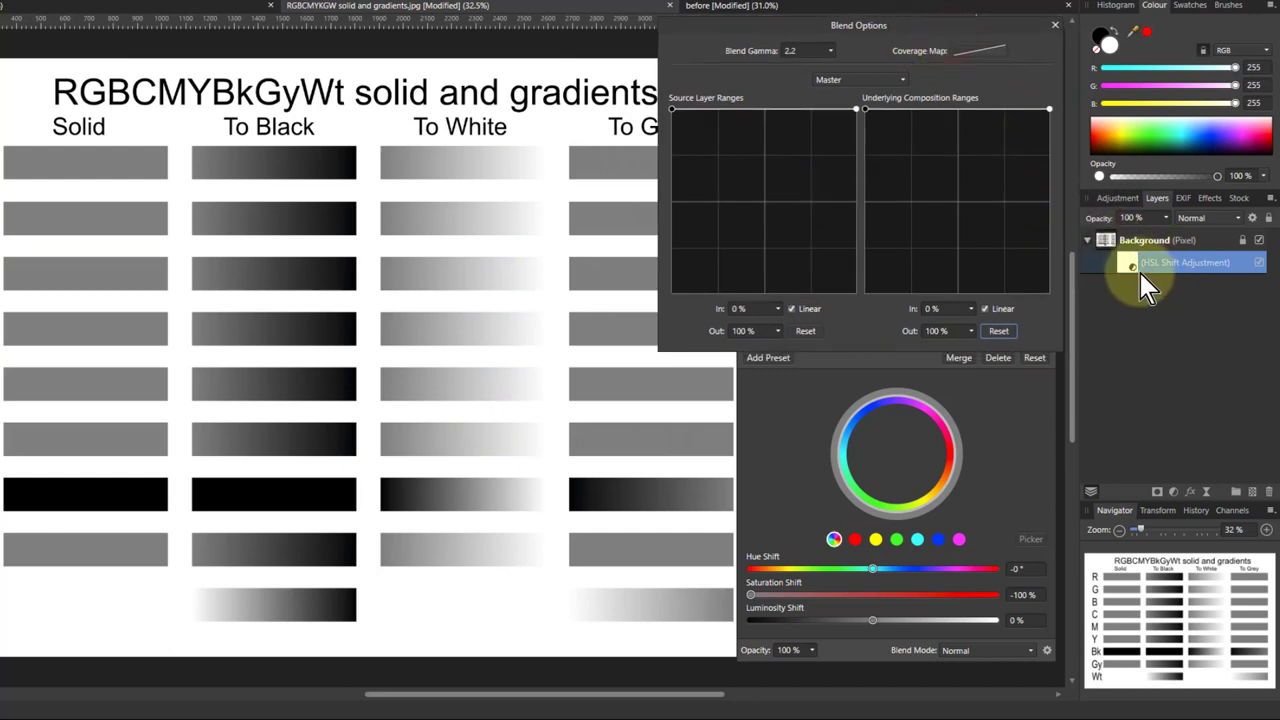
{"action": "key", "text": "Delete"}
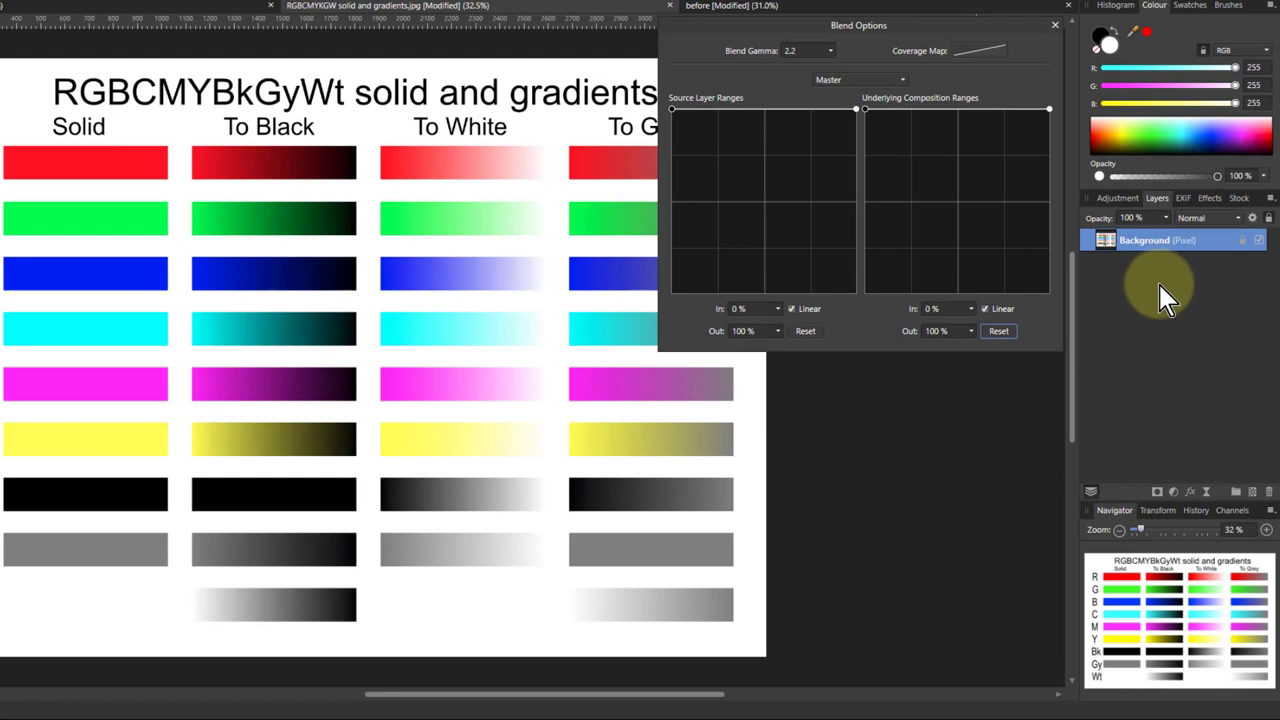
{"action": "key", "text": "ctrl+j"}
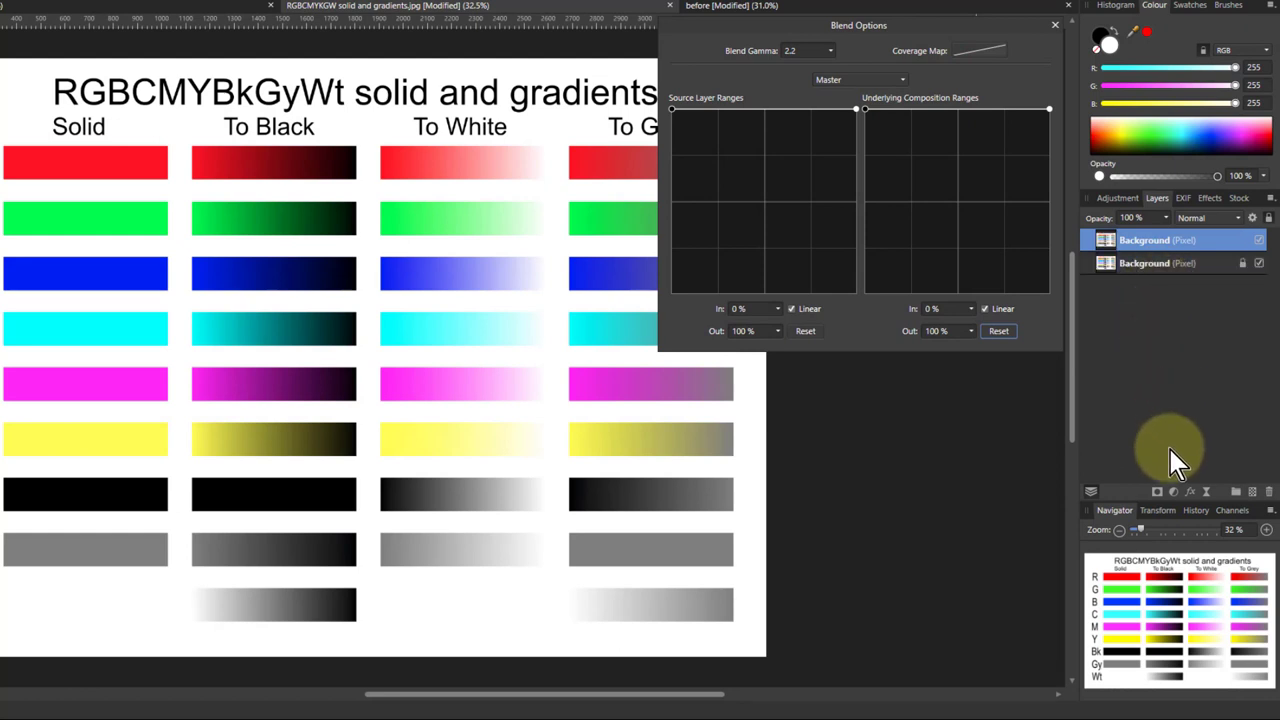
- Nest an HSL adjustment in the duplicate layer with Saturation Shift at -100%
{"action": "left_click", "coordinate": [1175, 495]}
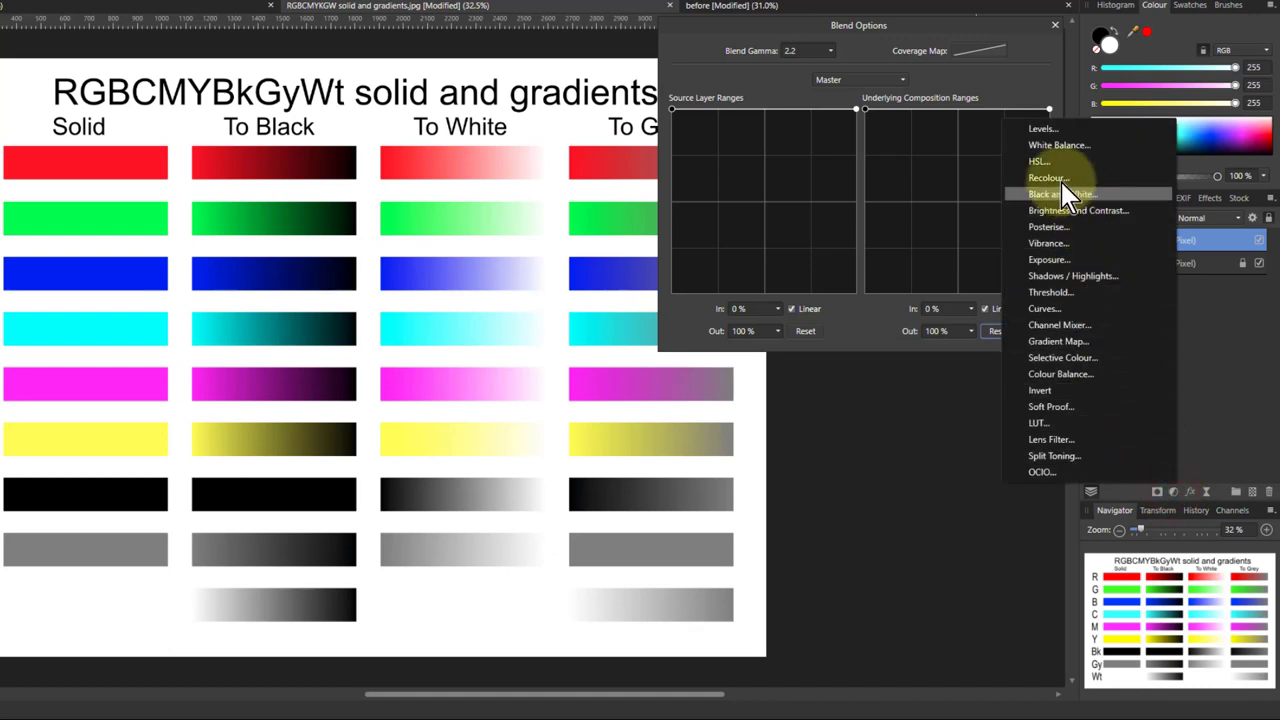
{"action": "left_click", "coordinate": [985, 163]}
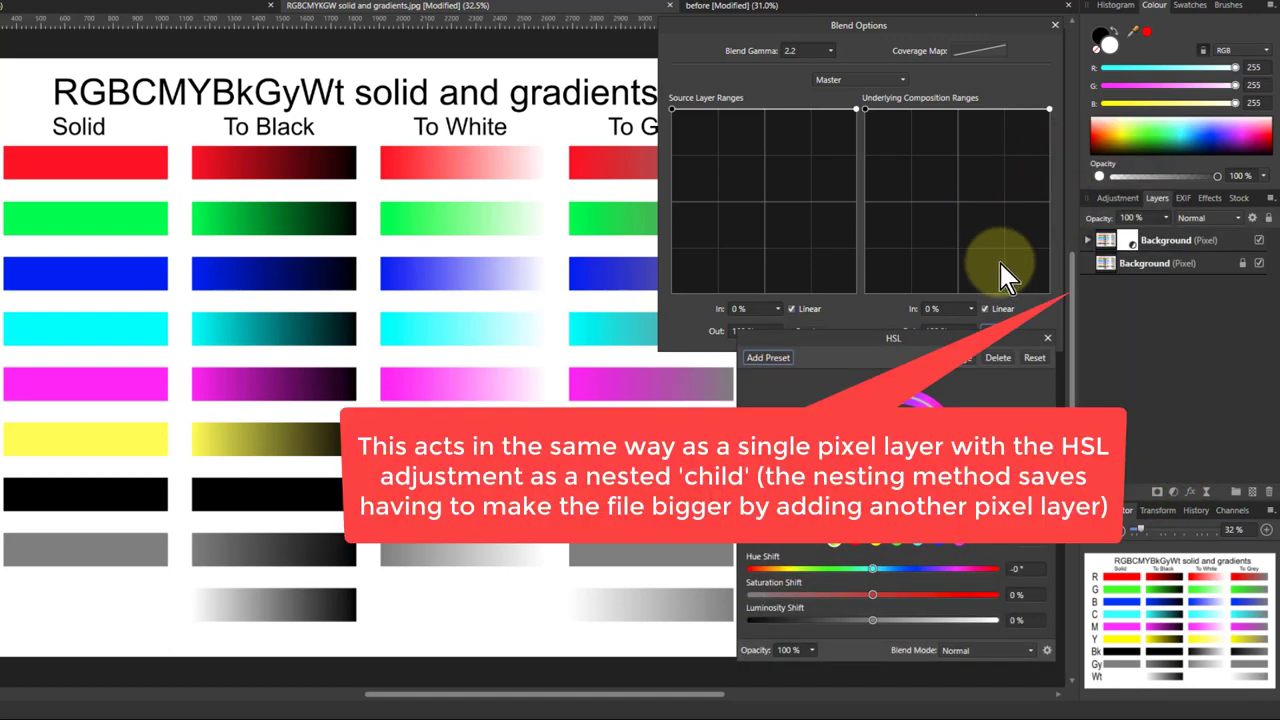
{"action": "left_click", "coordinate": [1087, 241]}
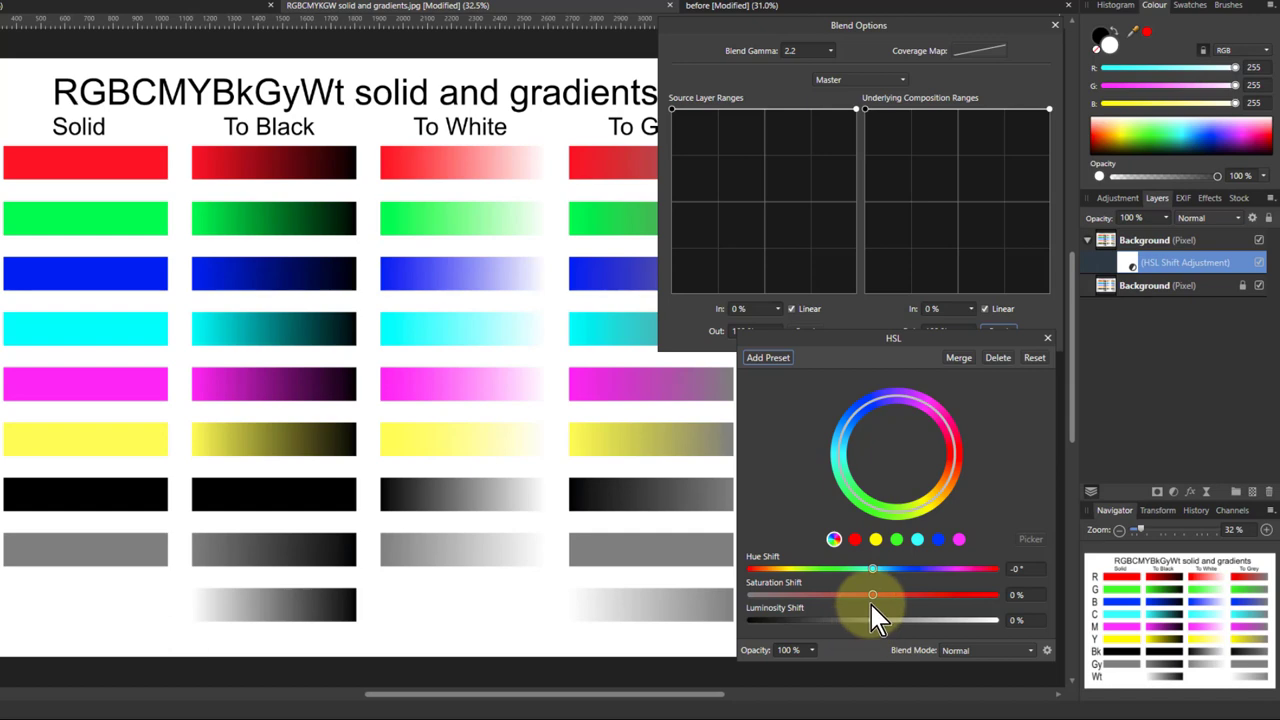
{"action": "left_click_drag", "start_coordinate": [870, 597], "coordinate": [672, 607]}
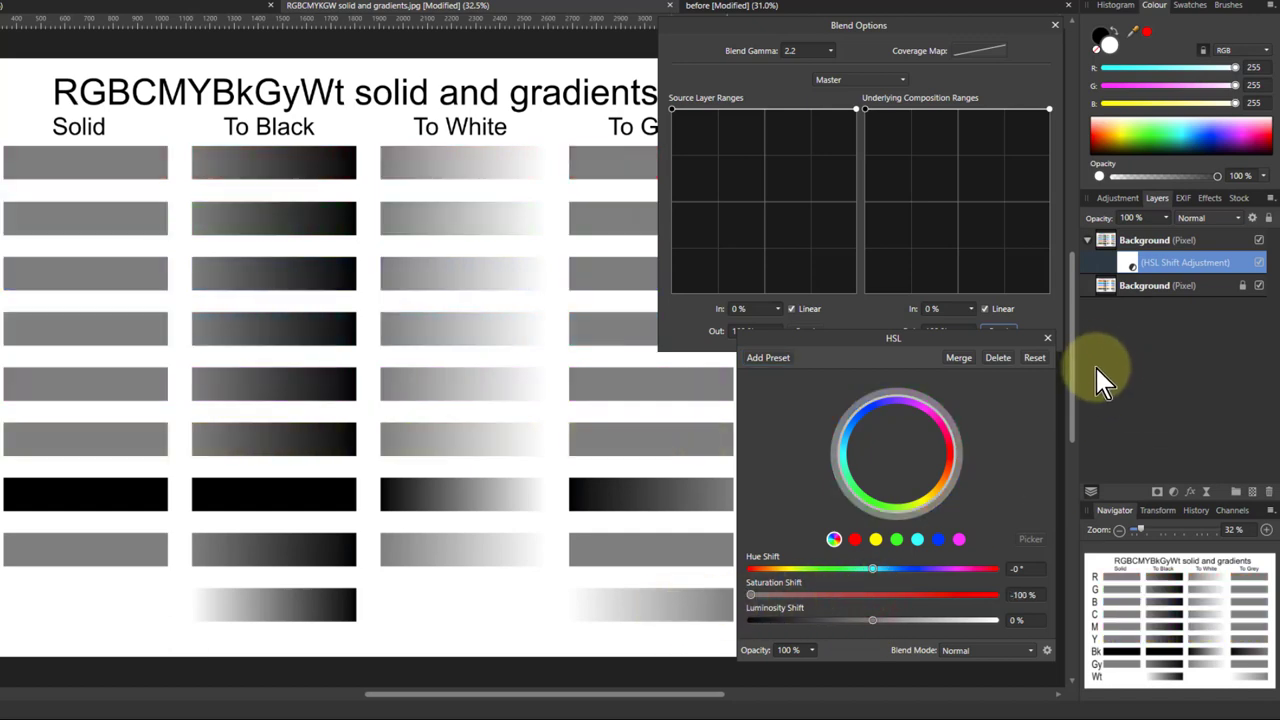
{"action": "left_click", "coordinate": [1114, 252]}
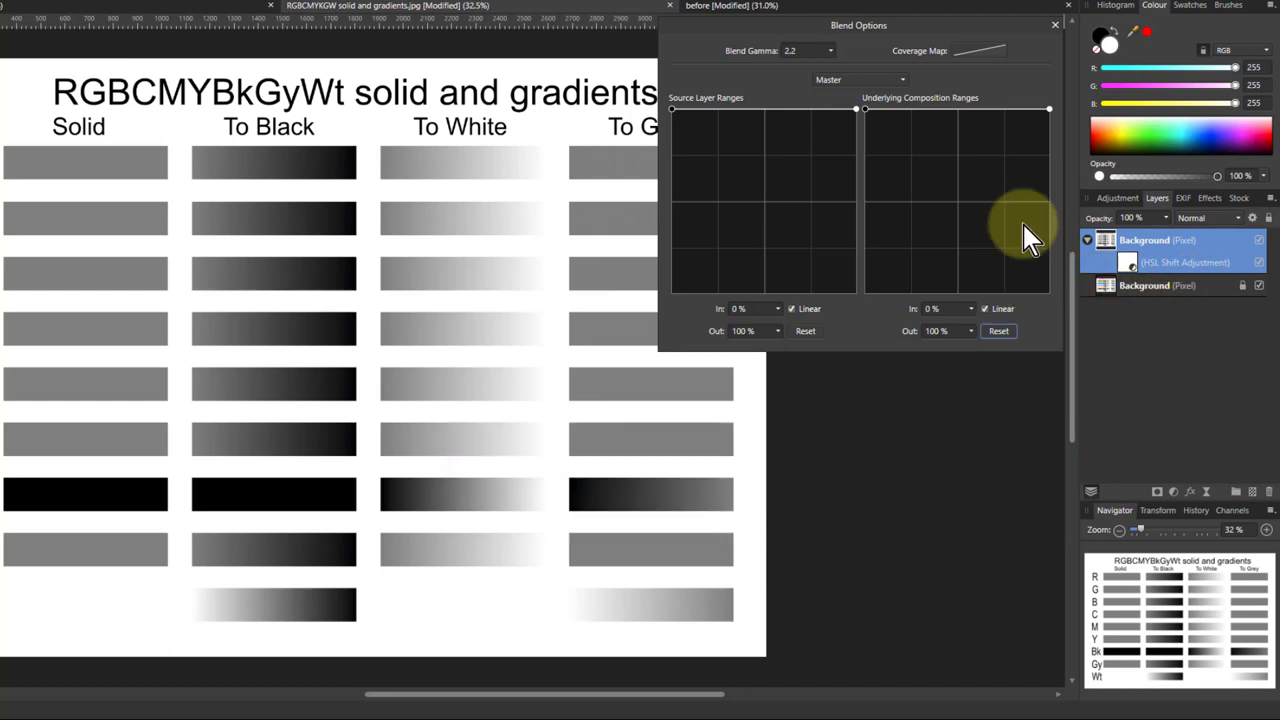
{"action": "left_click", "coordinate": [911, 109]}
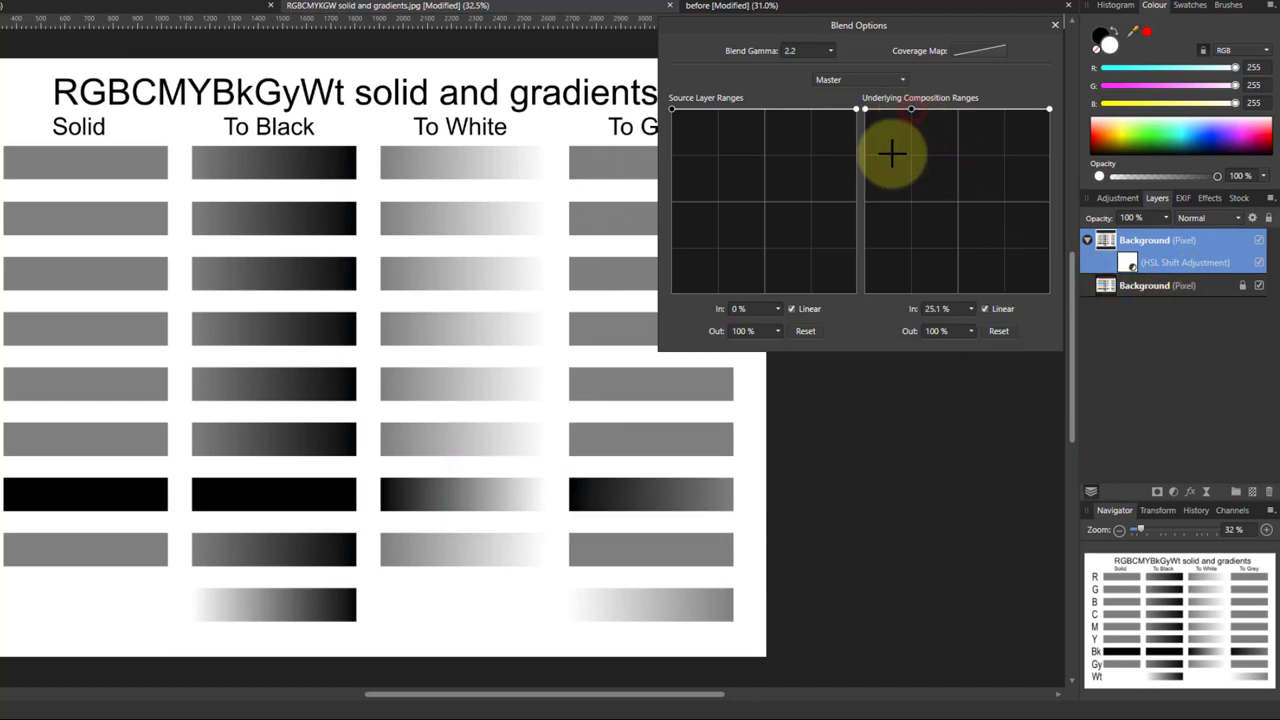
{"action": "left_click_drag", "start_coordinate": [866, 110], "coordinate": [864, 294]}
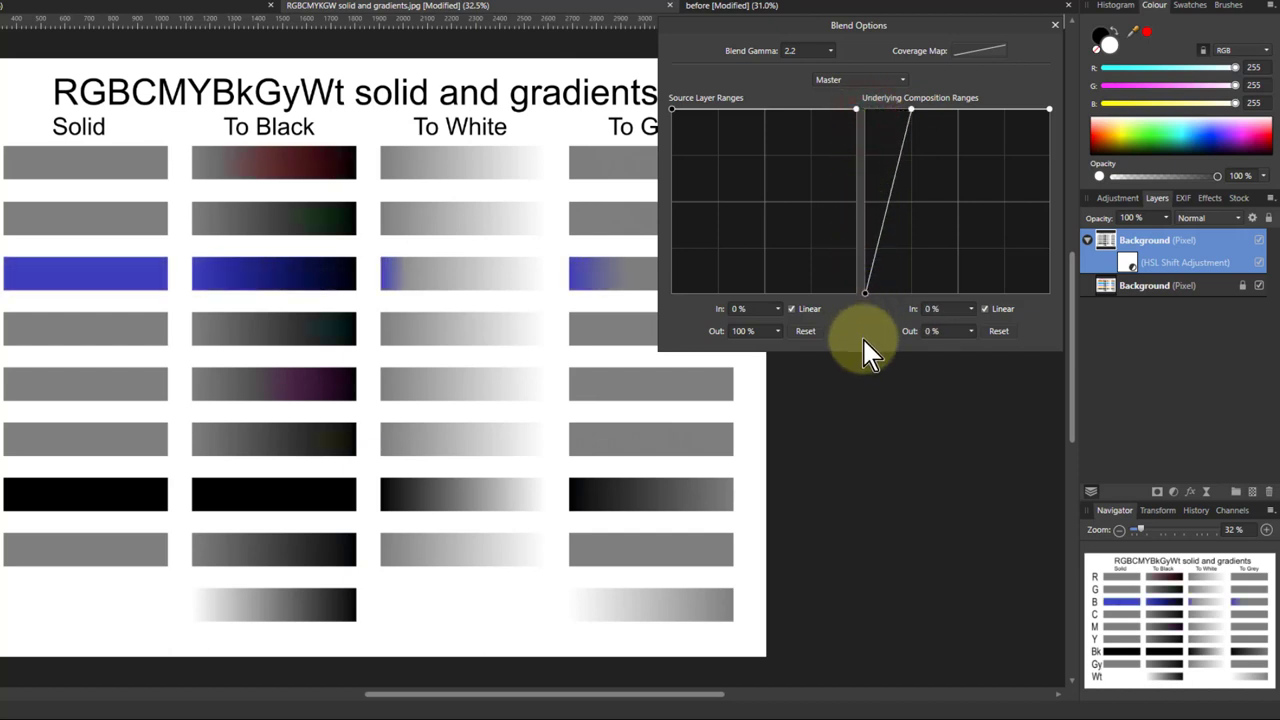
{"action": "left_click_drag", "start_coordinate": [868, 350], "coordinate": [935, 350]}
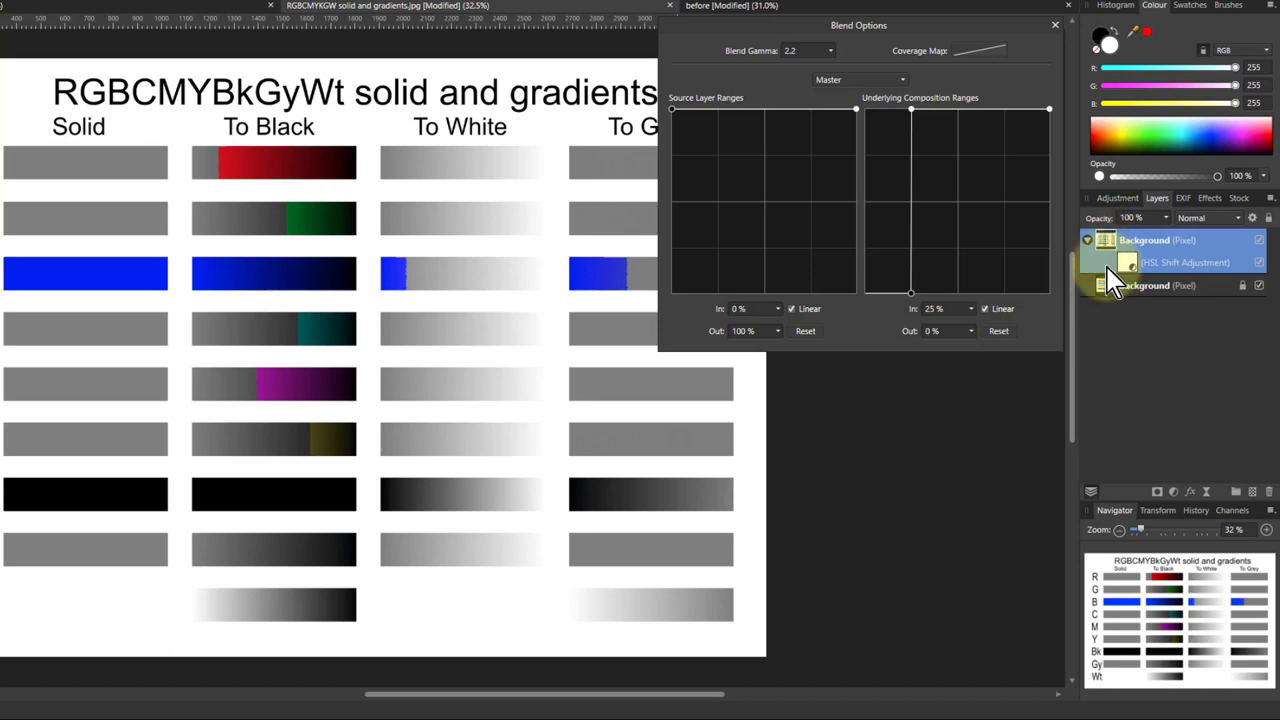
{"action": "left_click_drag", "start_coordinate": [1115, 283], "coordinate": [1106, 252]}
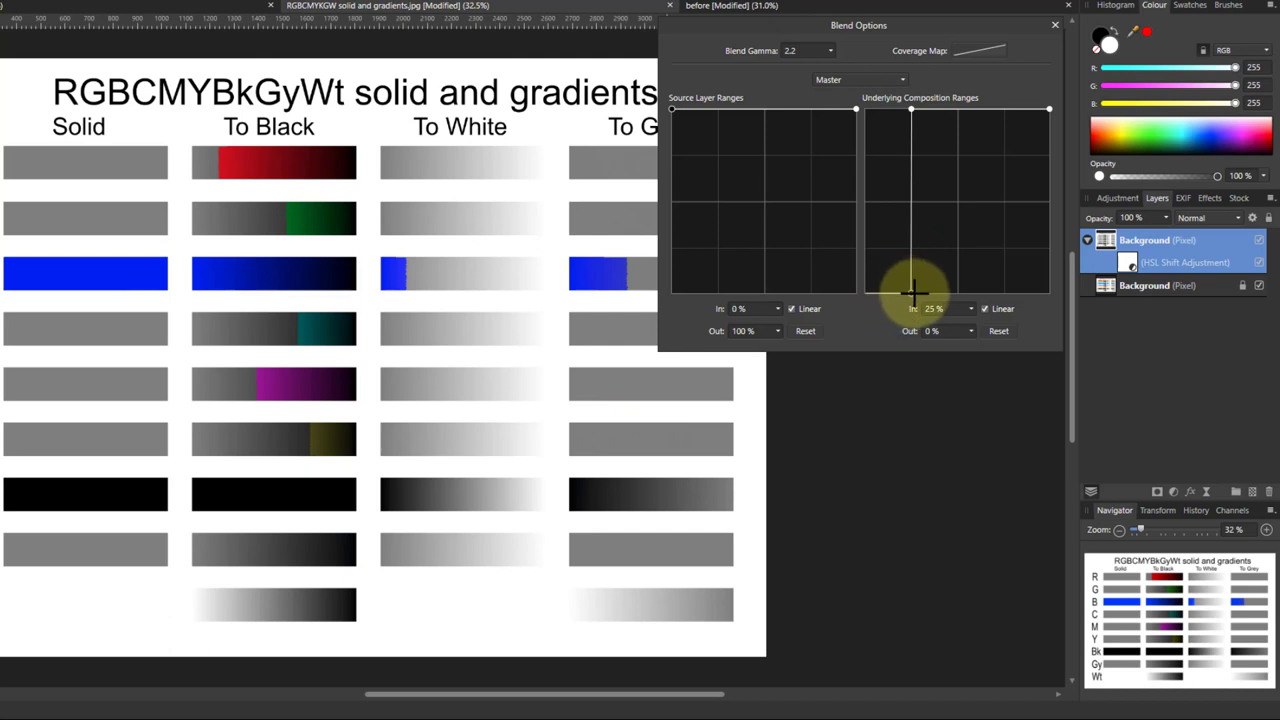
{"action": "left_click", "coordinate": [1005, 108]}
{"action": "left_click_drag", "start_coordinate": [1047, 109], "coordinate": [1049, 113]}
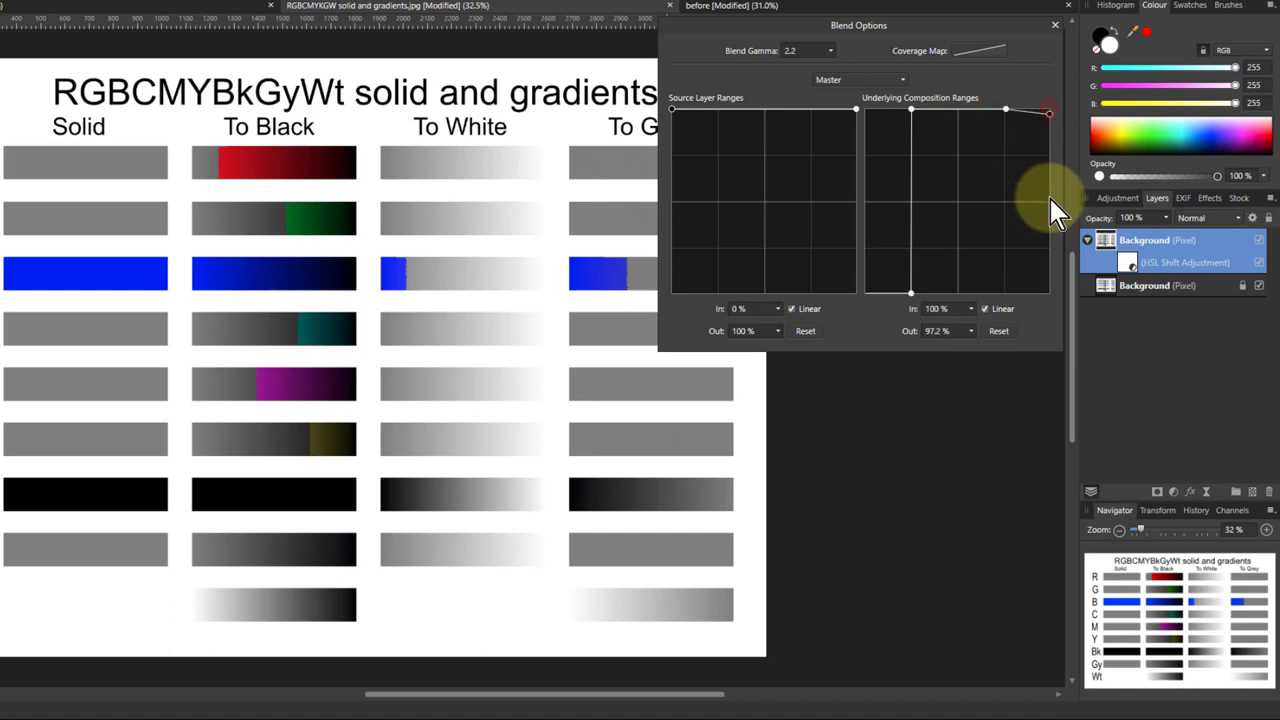
{"action": "left_click_drag", "start_coordinate": [1055, 212], "coordinate": [929, 349]}
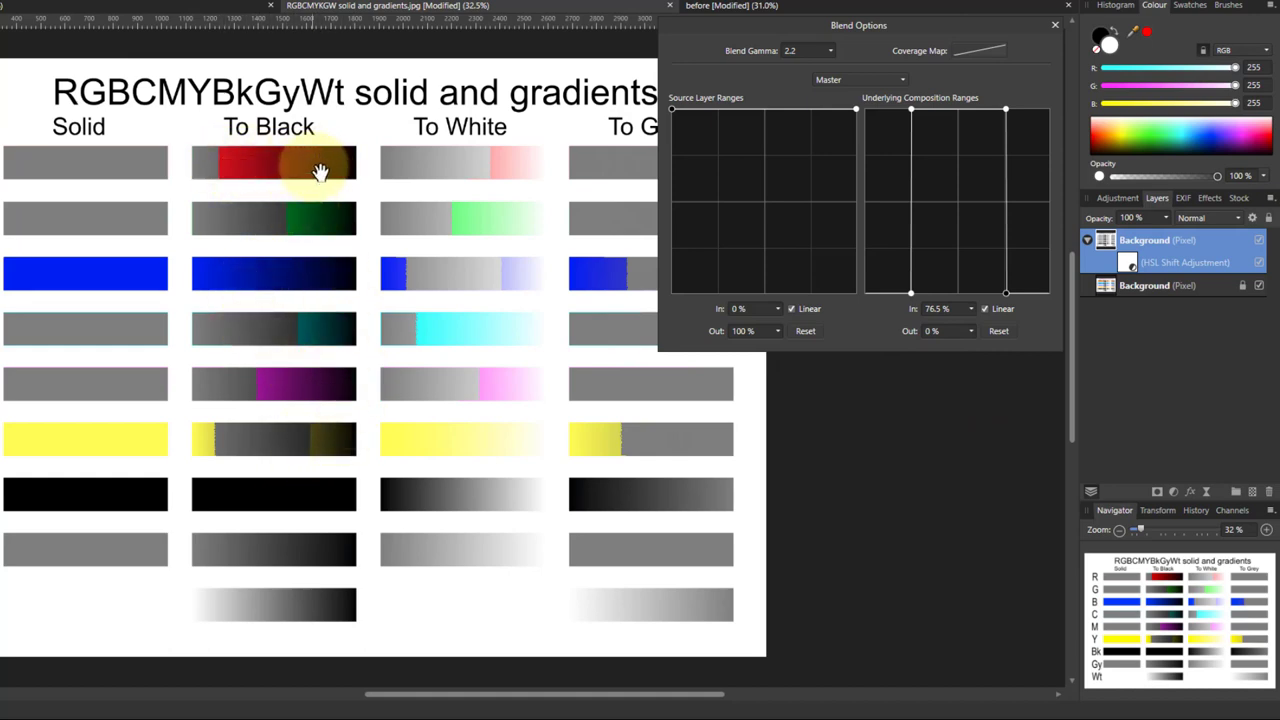
{"action": "left_click", "coordinate": [998, 331]}
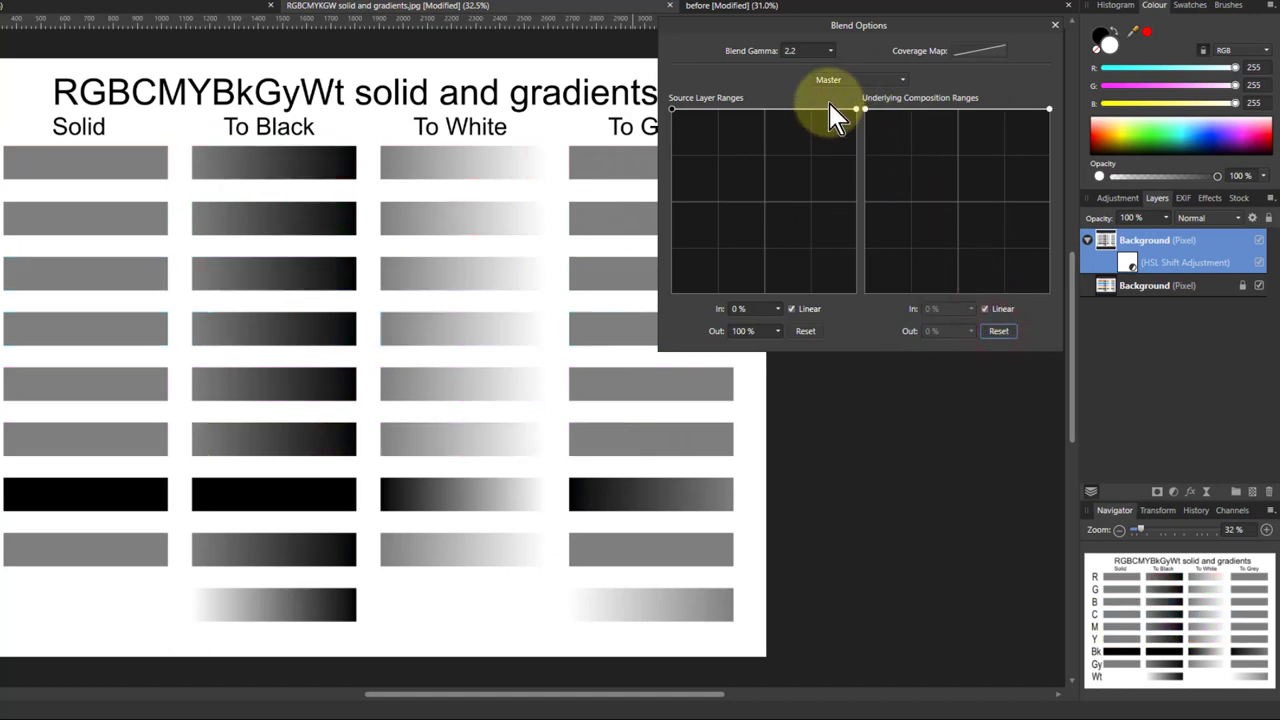
- Add source nodes at 26% and 77% and drop both end nodes so colour shows at the gradient ends
{"action": "left_click", "coordinate": [719, 109]}
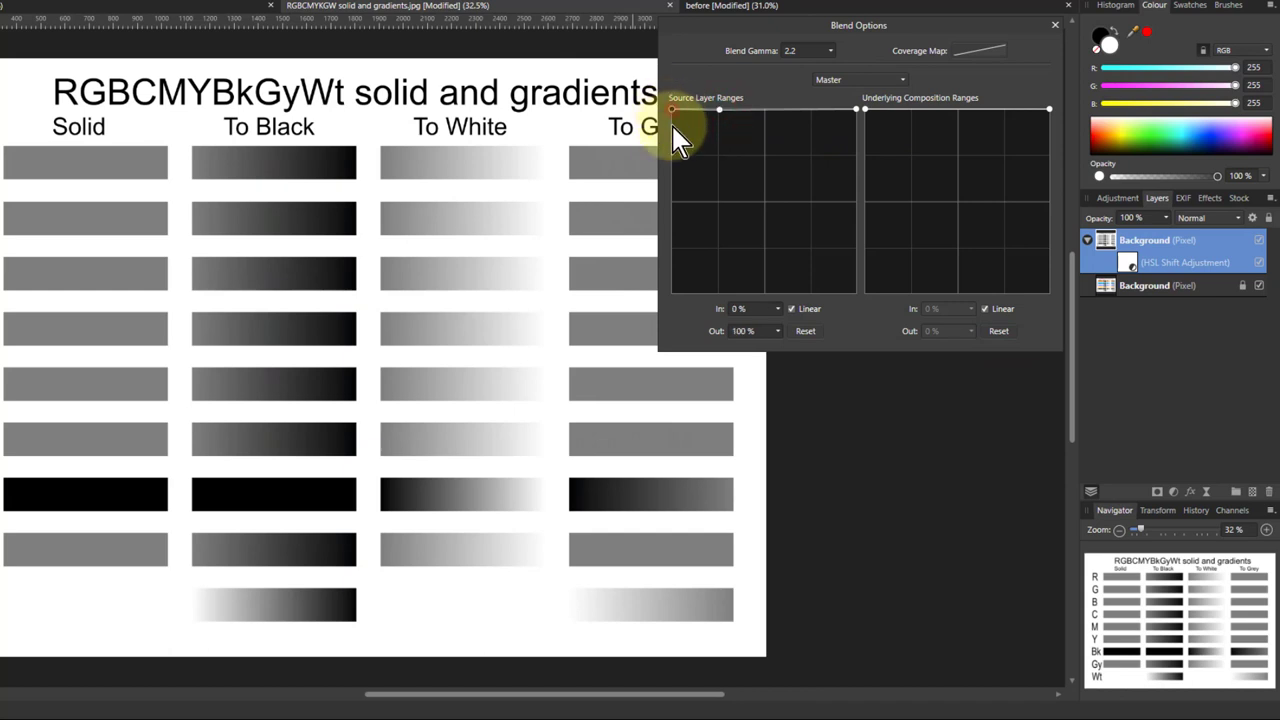
{"action": "left_click_drag", "start_coordinate": [671, 123], "coordinate": [780, 345]}
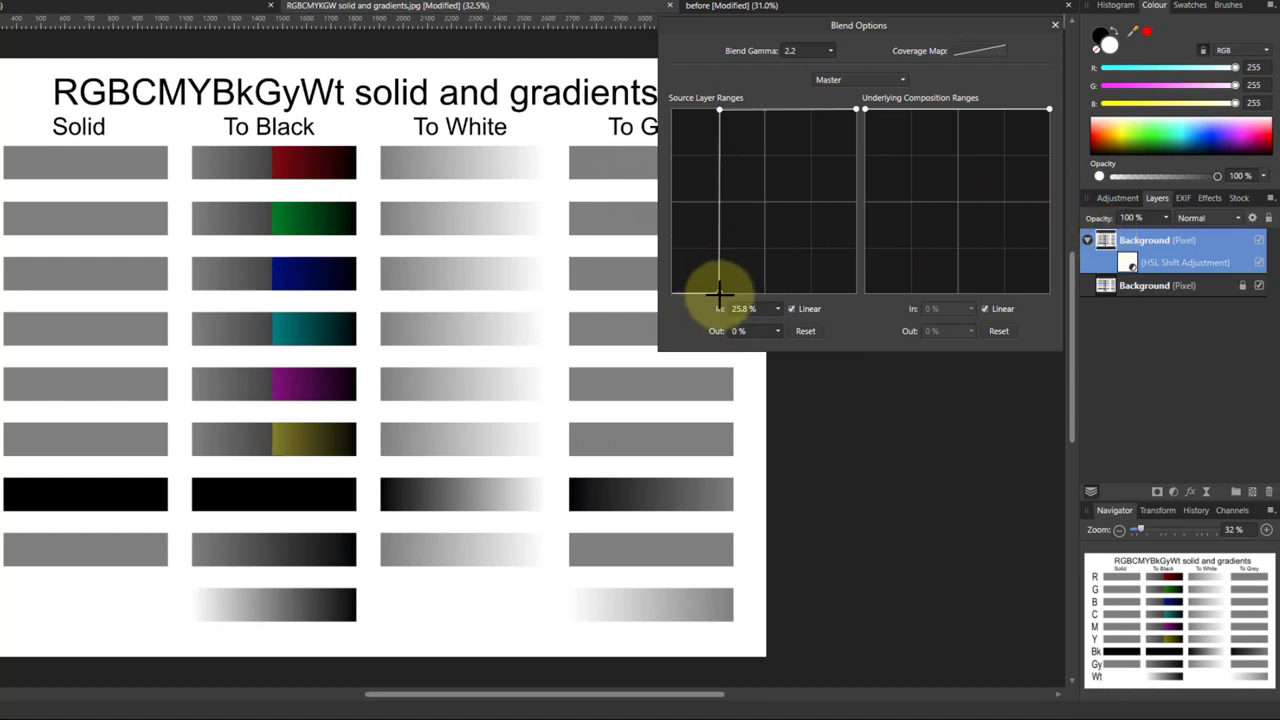
{"action": "left_click", "coordinate": [813, 108]}
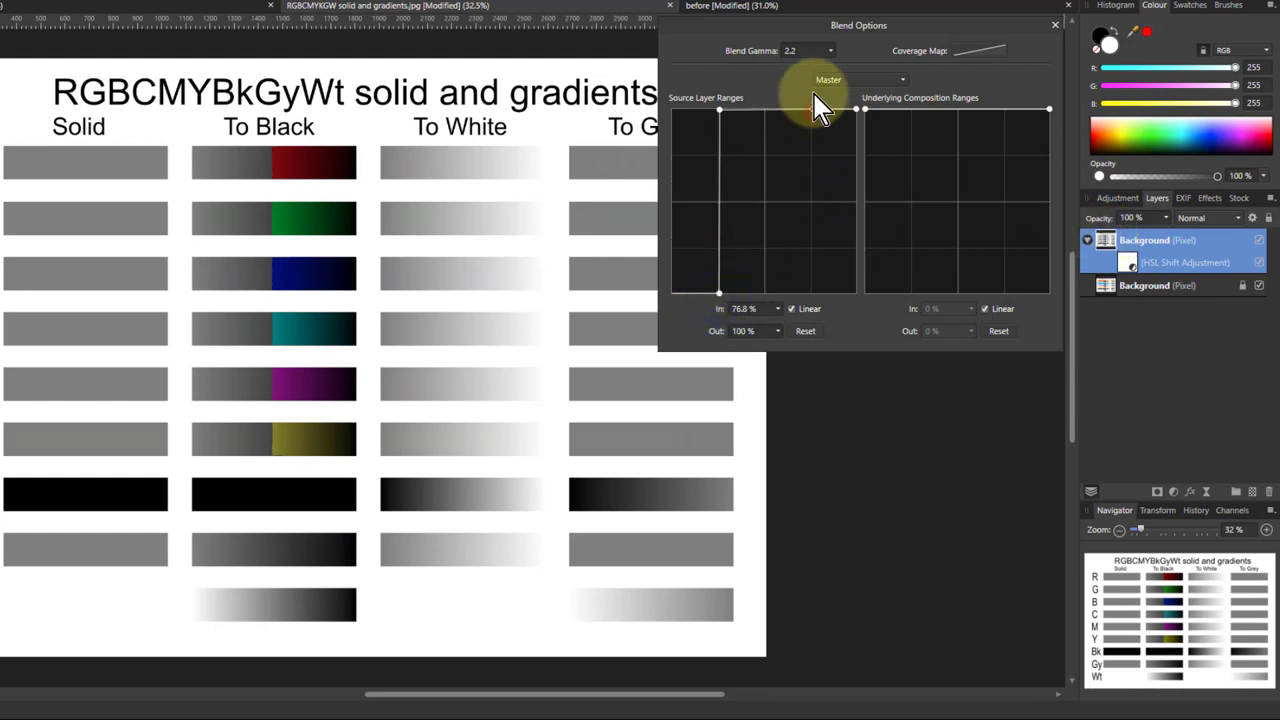
{"action": "left_click_drag", "start_coordinate": [847, 110], "coordinate": [815, 322]}
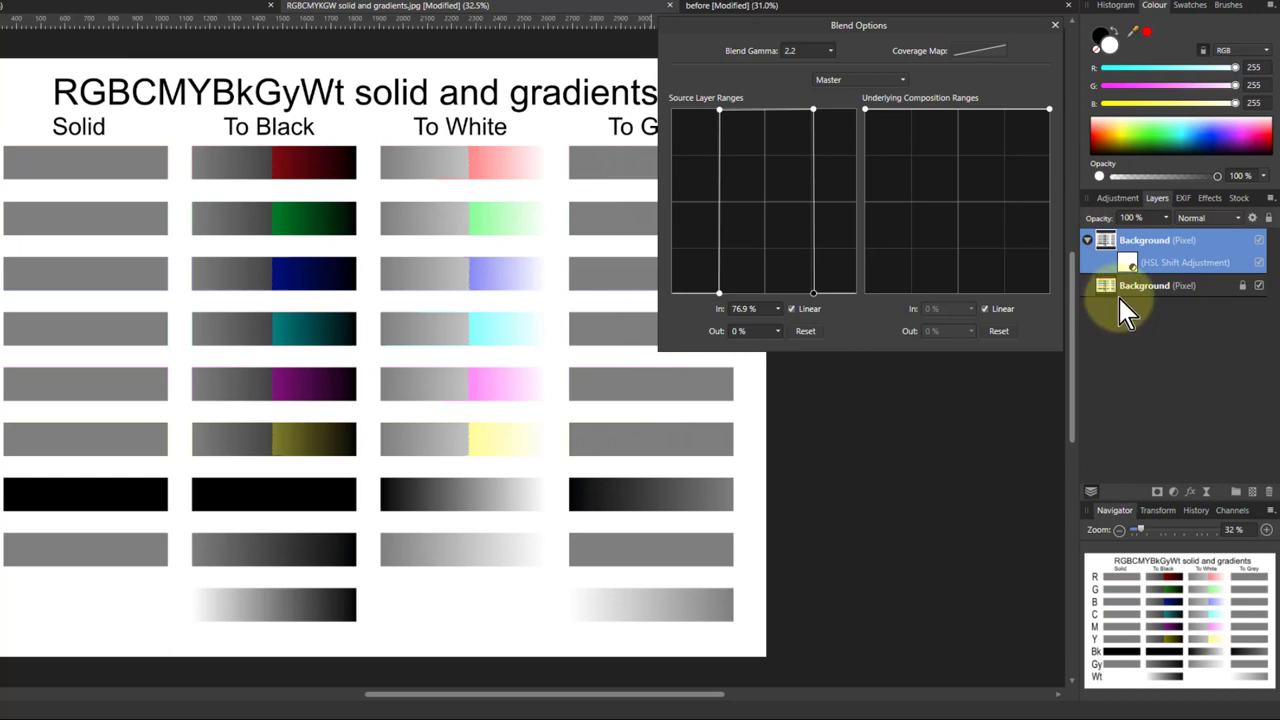
- Reset the source range, slope the underlying range to the bottom, and nest HSL Shift in Background
{"action": "left_click", "coordinate": [806, 333]}
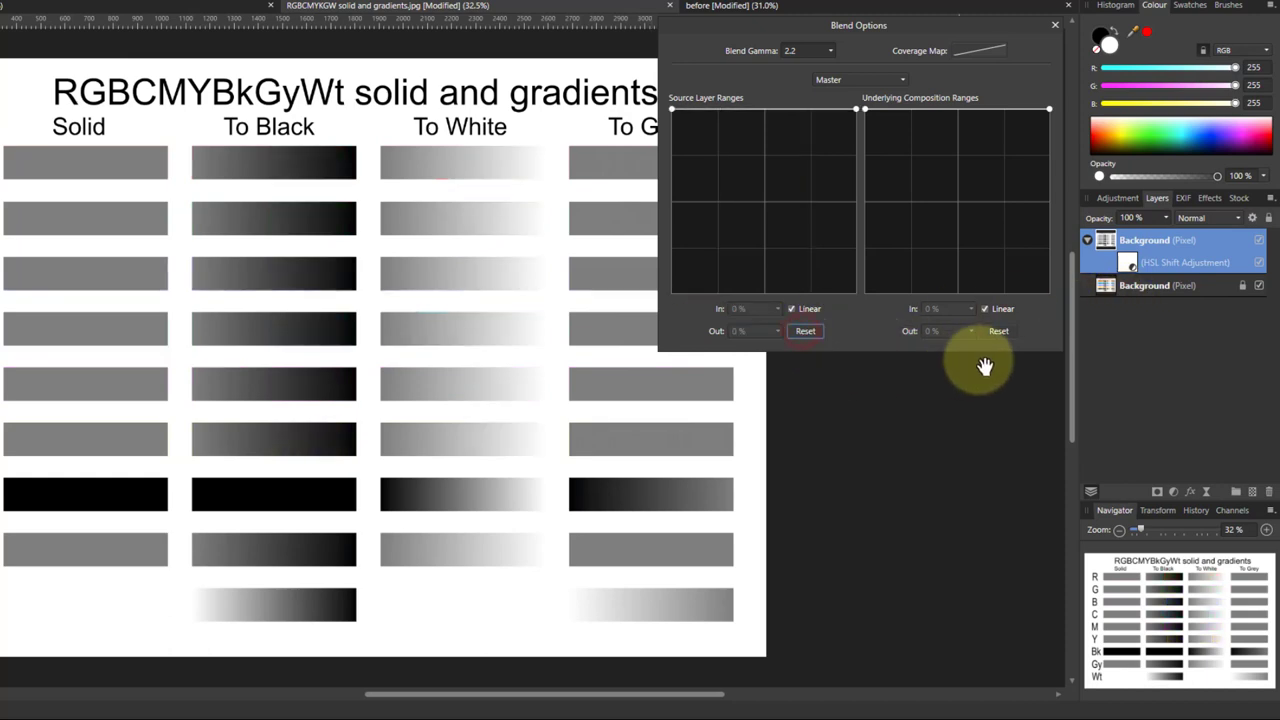
{"action": "left_click_drag", "start_coordinate": [866, 109], "coordinate": [863, 318]}
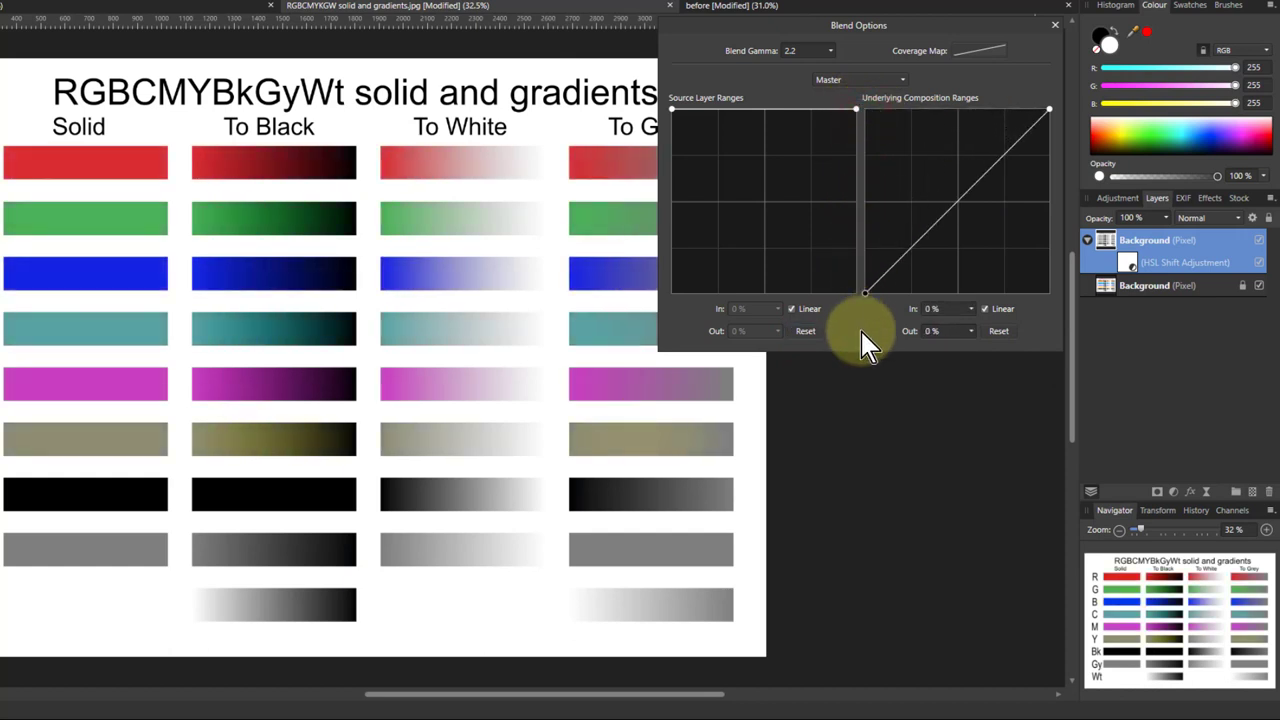
{"action": "left_click", "coordinate": [1181, 264]}
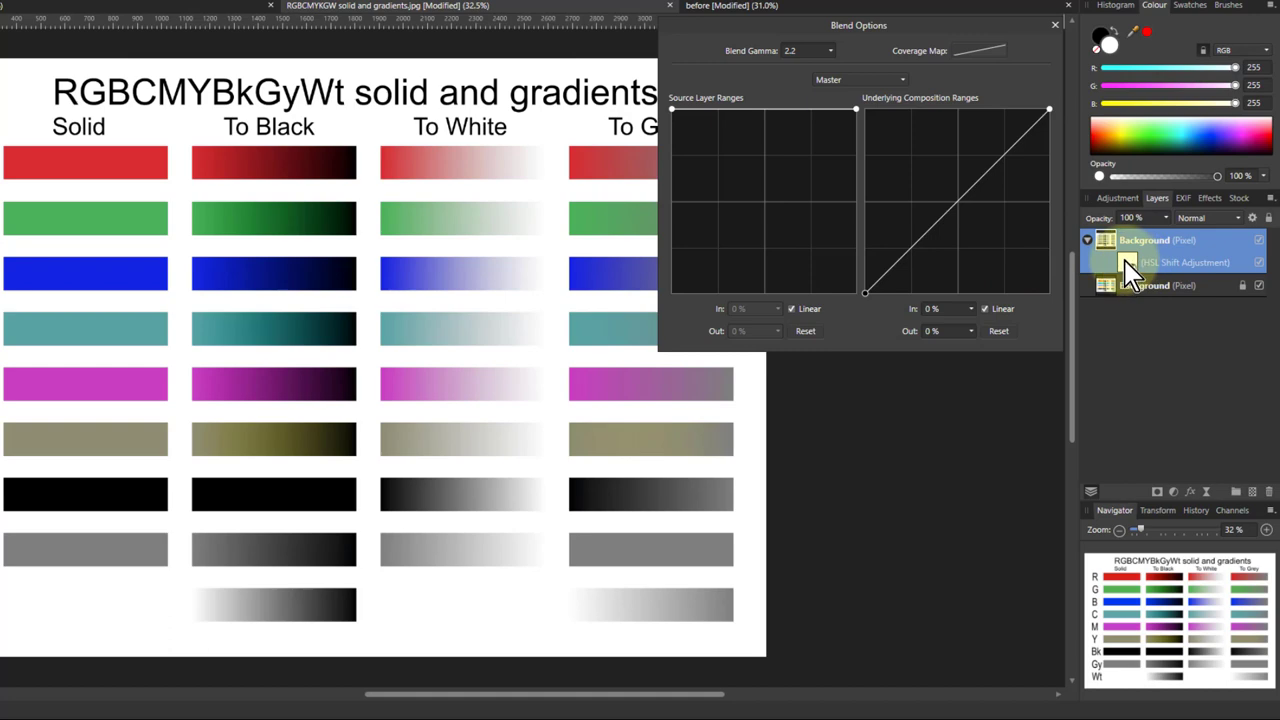
{"action": "left_click_drag", "start_coordinate": [1128, 272], "coordinate": [1108, 251]}
{"action": "left_click_drag", "start_coordinate": [866, 292], "coordinate": [1024, 281]}
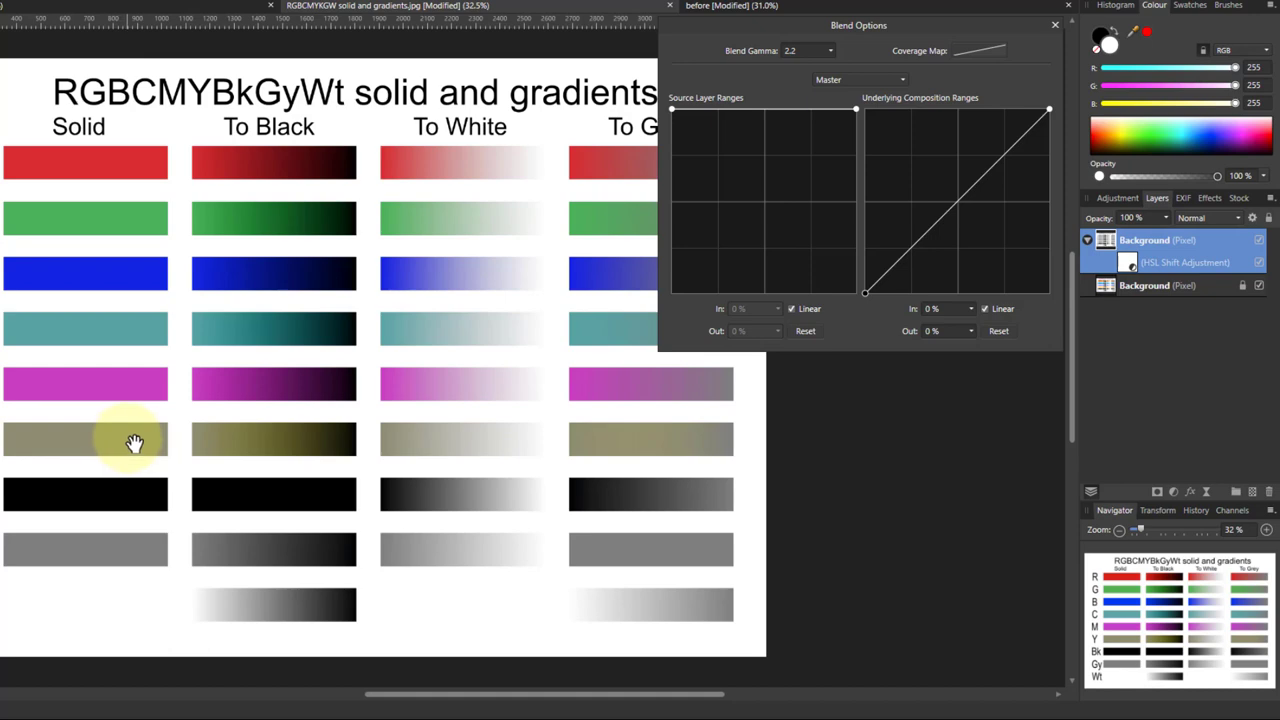
- Reset the underlying range and set the source range's dark end to about 49% opacity
{"action": "left_click", "coordinate": [995, 330]}
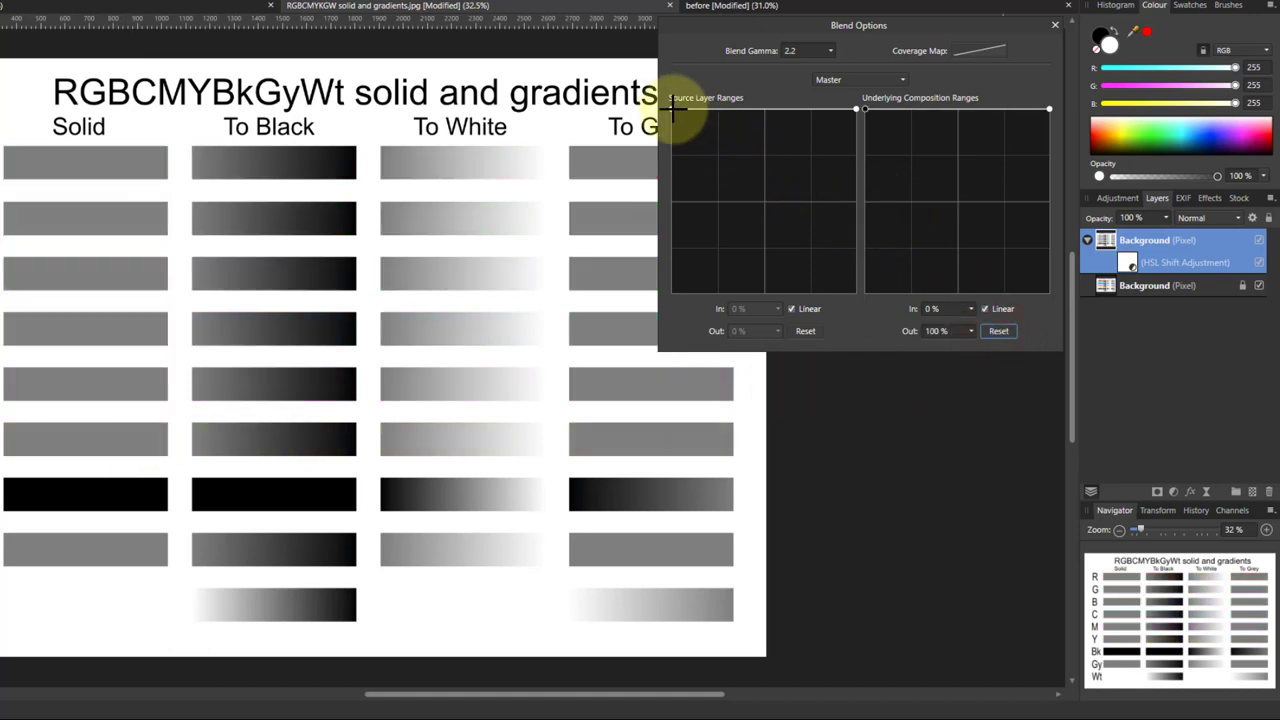
{"action": "left_click_drag", "start_coordinate": [672, 109], "coordinate": [670, 210]}
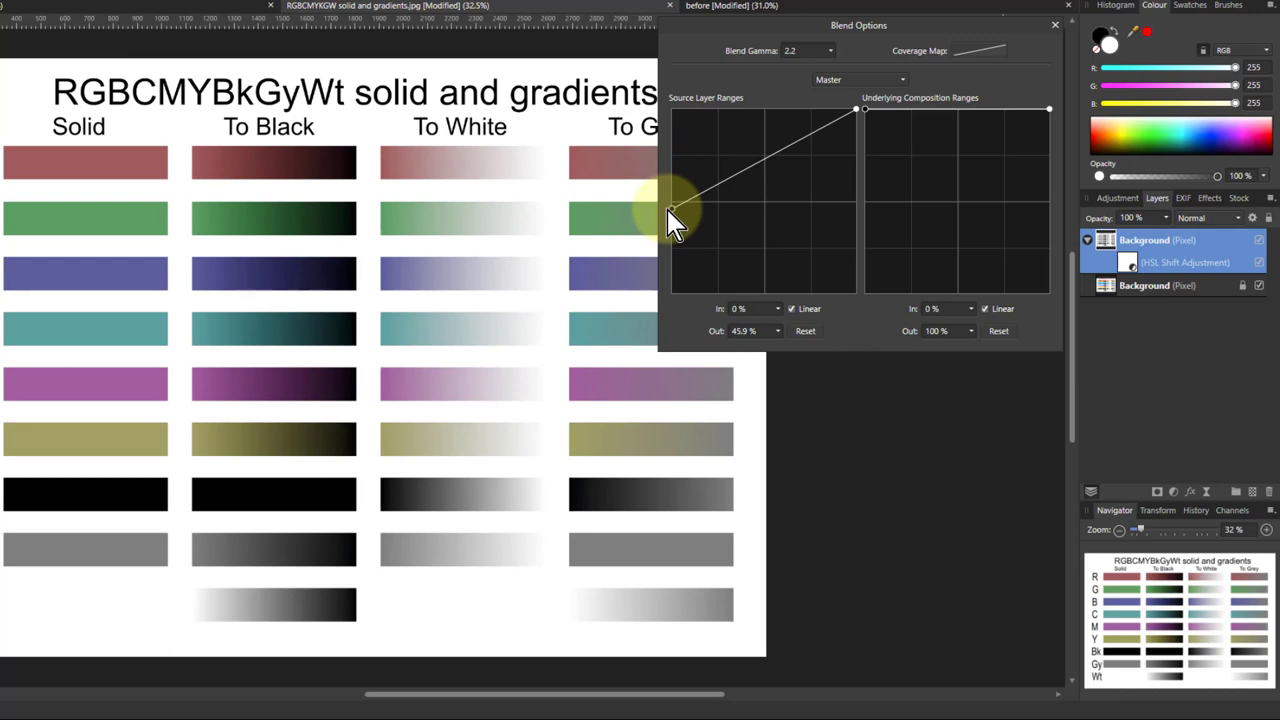
{"action": "left_click_drag", "start_coordinate": [670, 210], "coordinate": [671, 203]}
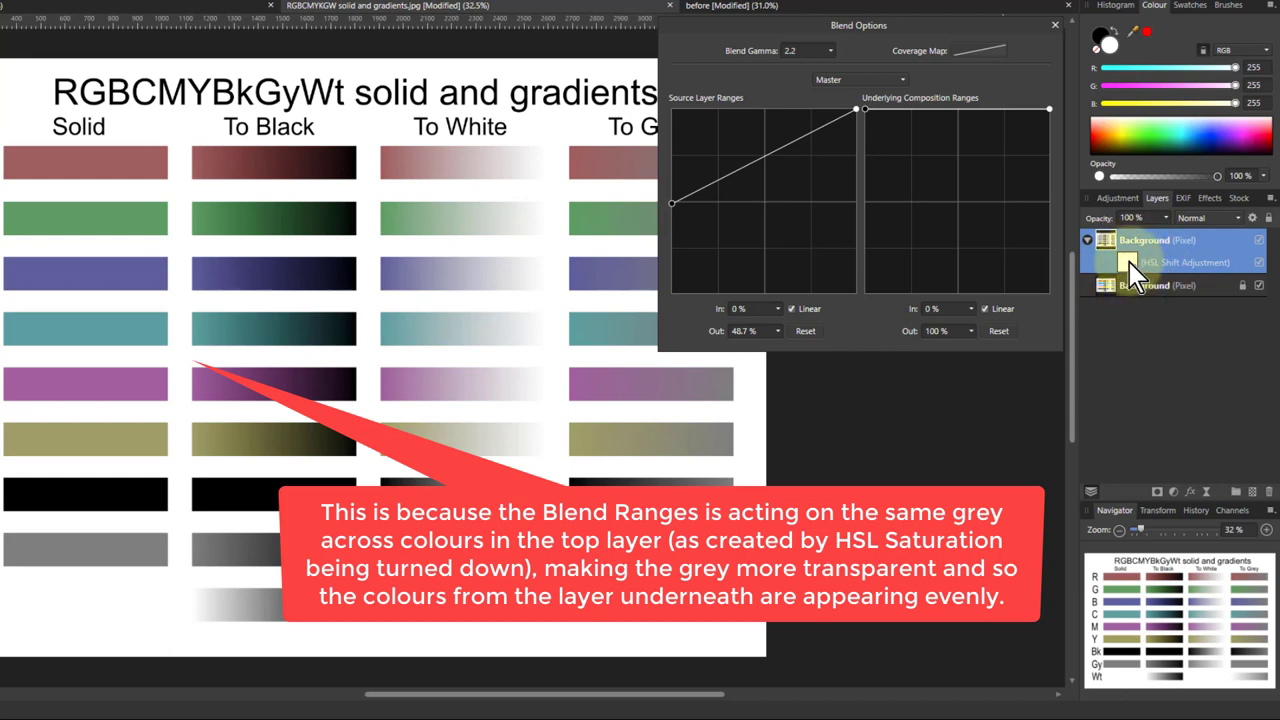
{"action": "left_click_drag", "start_coordinate": [1128, 262], "coordinate": [1105, 237]}
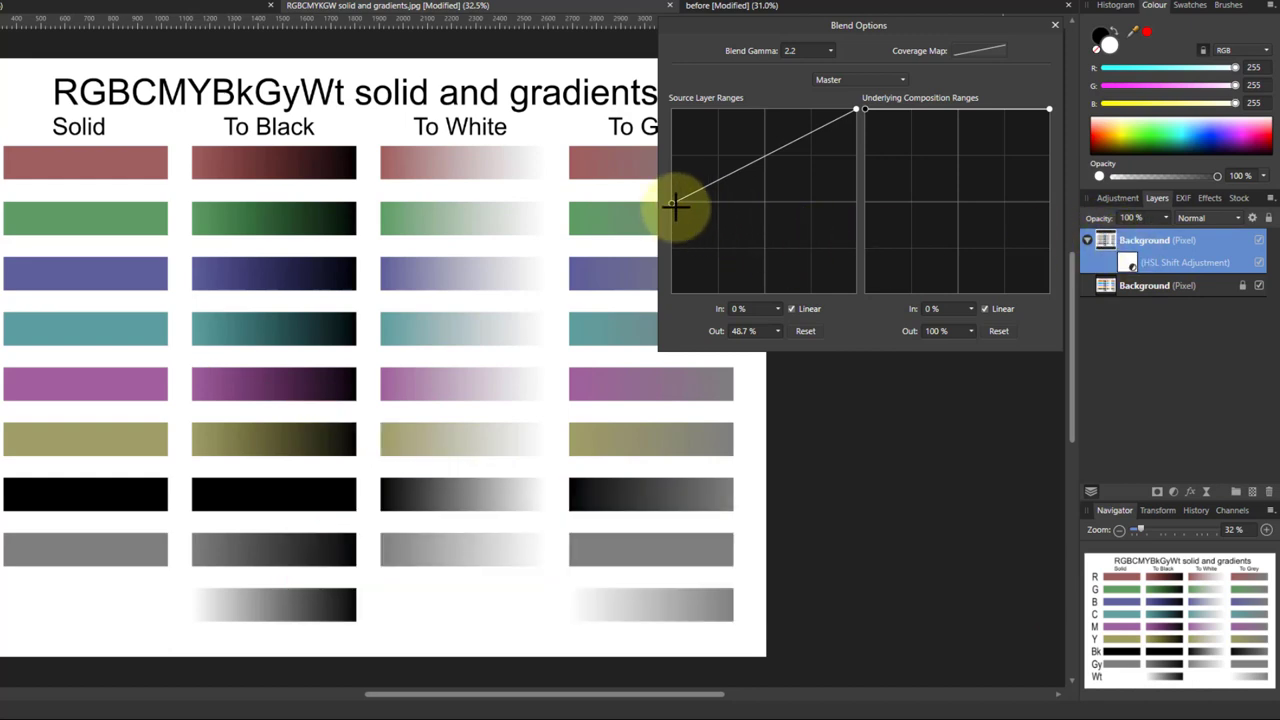
{"action": "left_click_drag", "start_coordinate": [676, 220], "coordinate": [101, 165]}
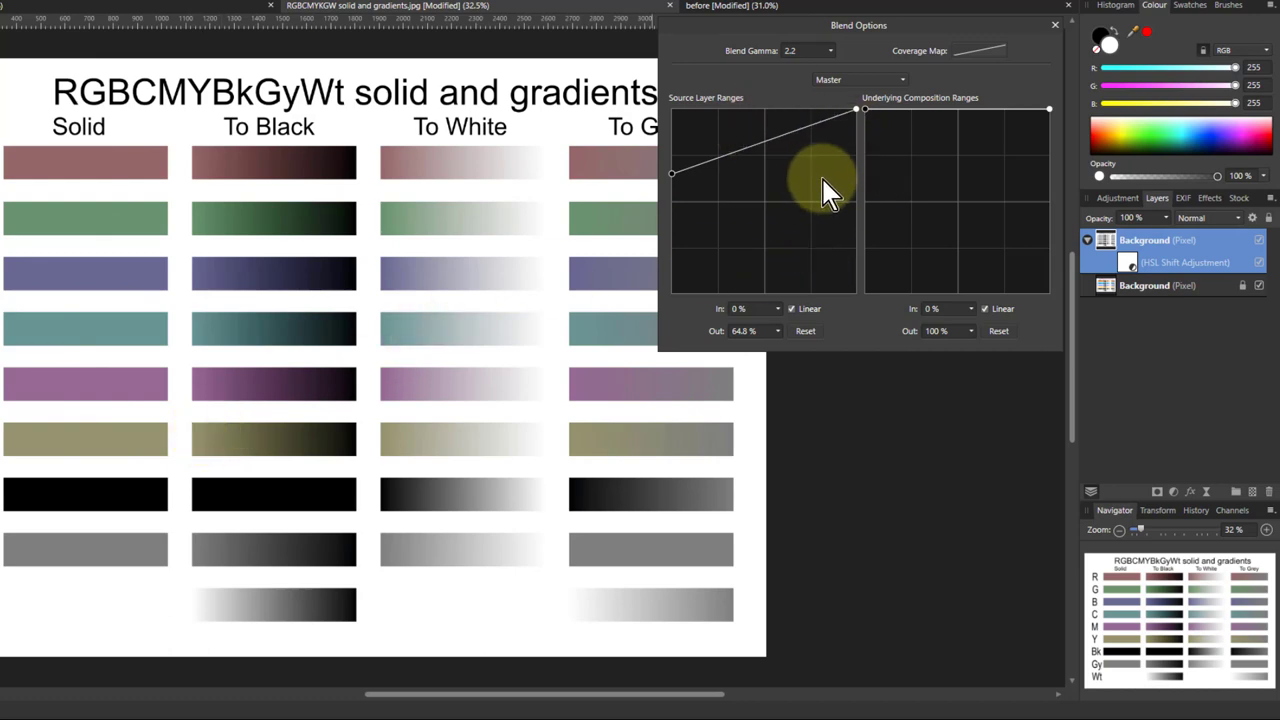
{"action": "left_click_drag", "start_coordinate": [672, 172], "coordinate": [674, 208]}
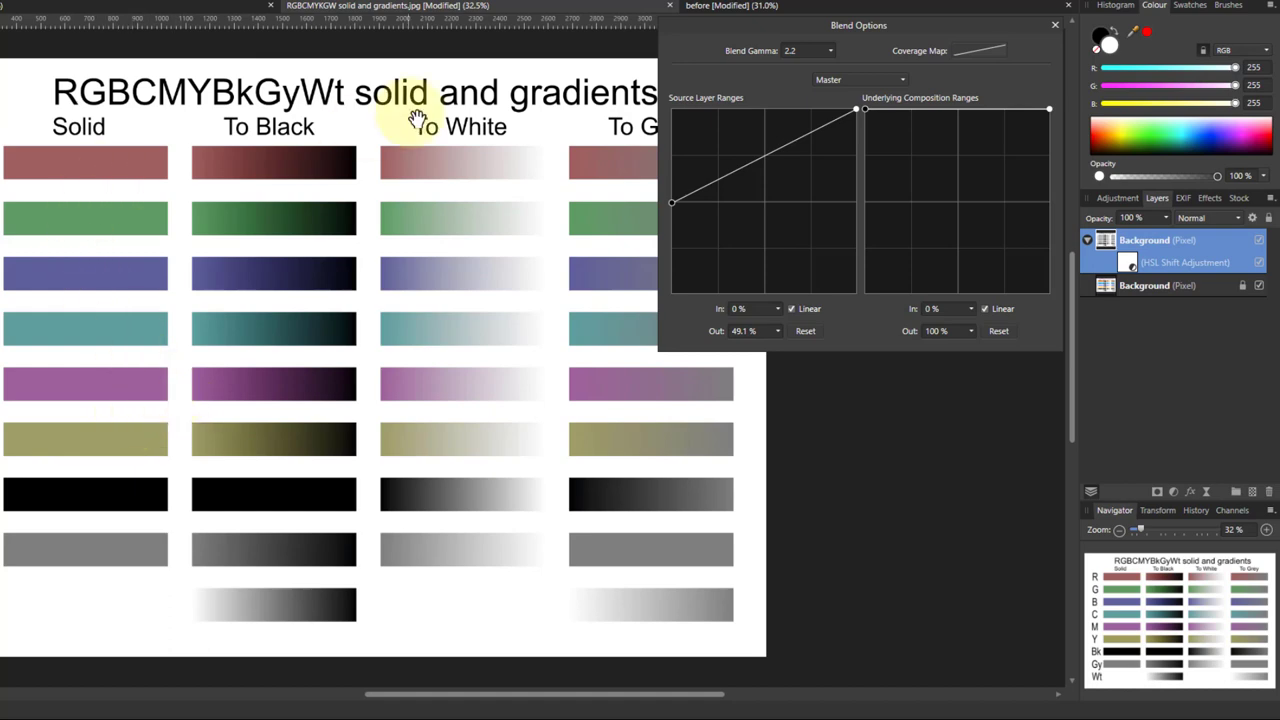
- Switch to the balloon photo and add an HSL adjustment with Saturation Shift at -100%
{"action": "left_click", "coordinate": [710, 6]}
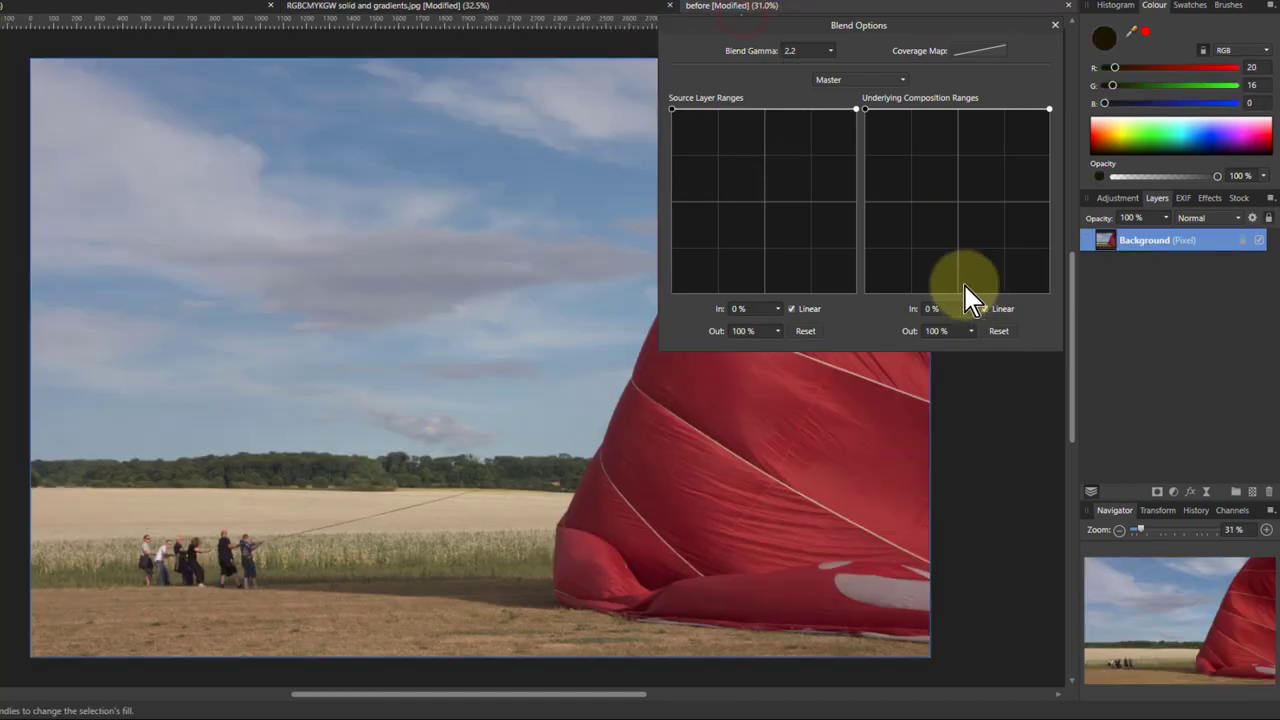
{"action": "left_click_drag", "start_coordinate": [414, 694], "coordinate": [466, 702]}
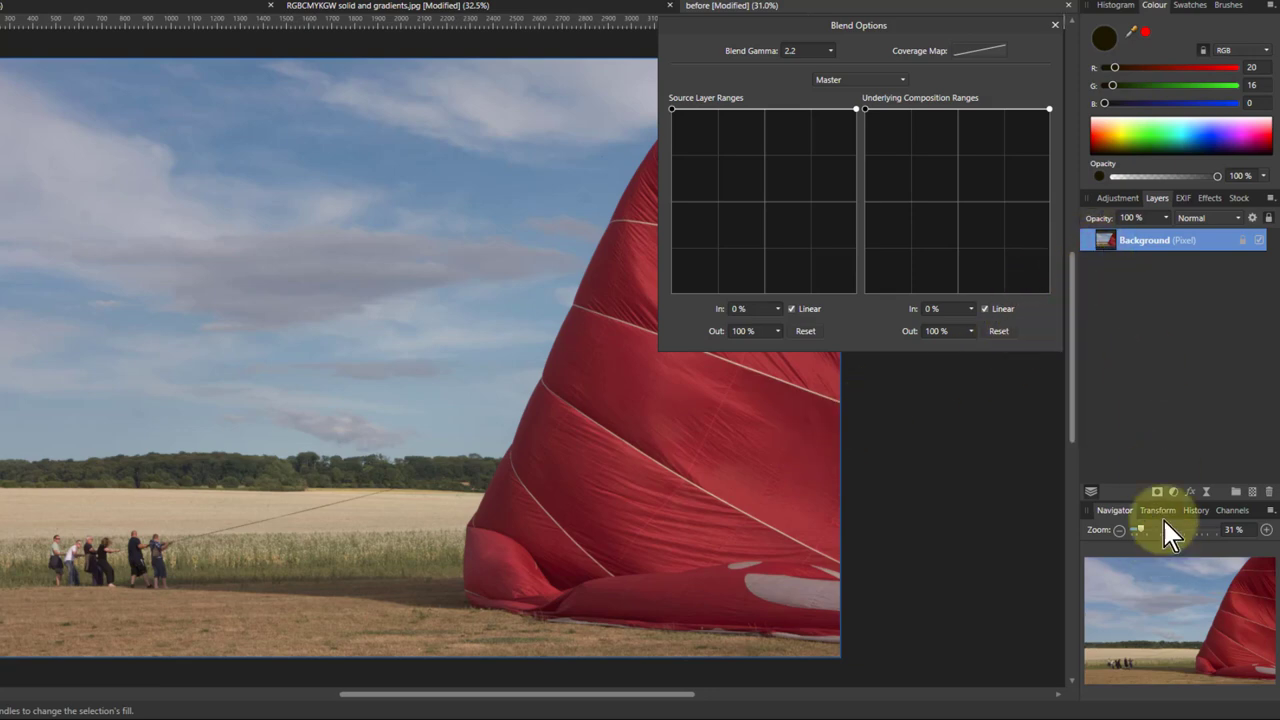
{"action": "left_click", "coordinate": [1174, 490]}
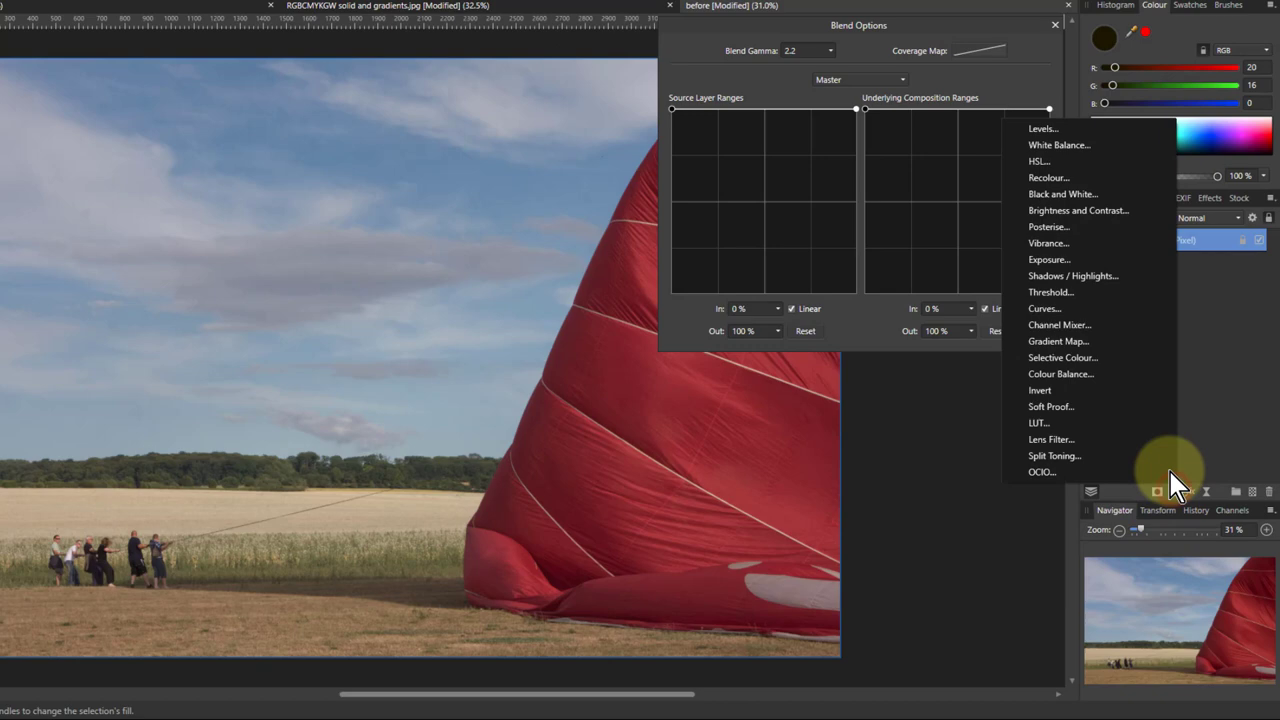
{"action": "left_click", "coordinate": [1039, 161]}
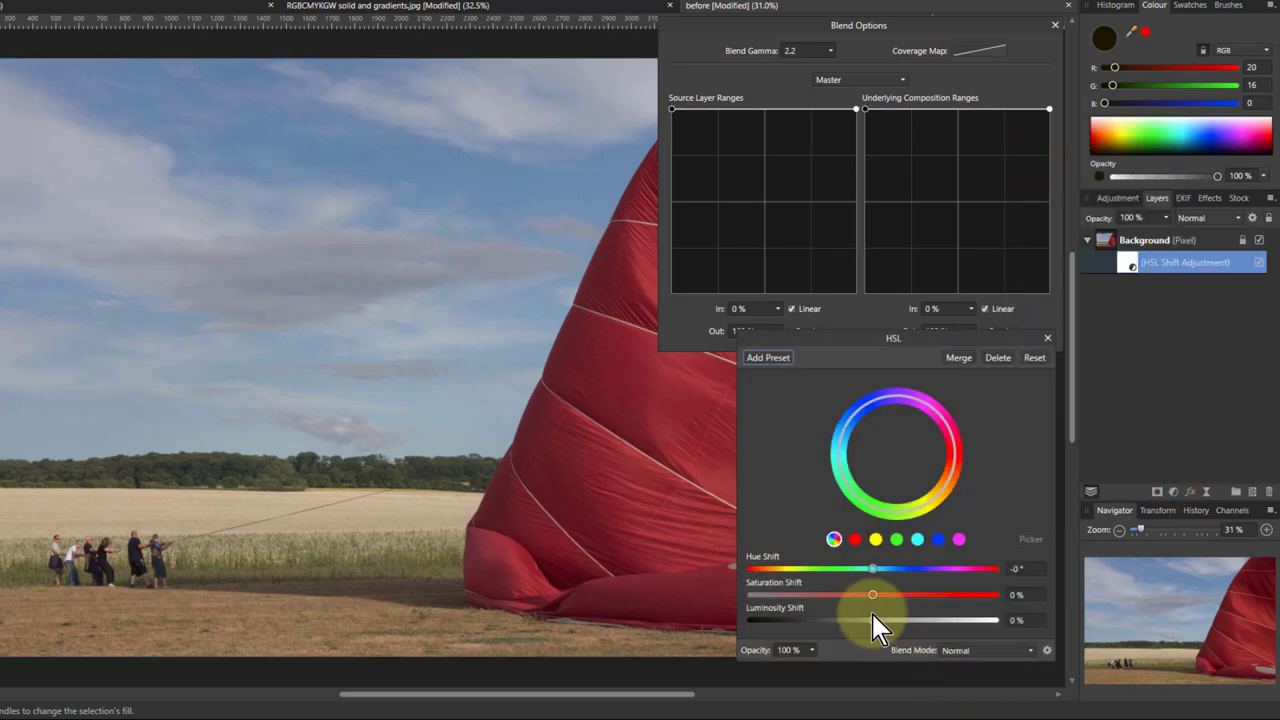
{"action": "left_click_drag", "start_coordinate": [876, 595], "coordinate": [701, 613]}
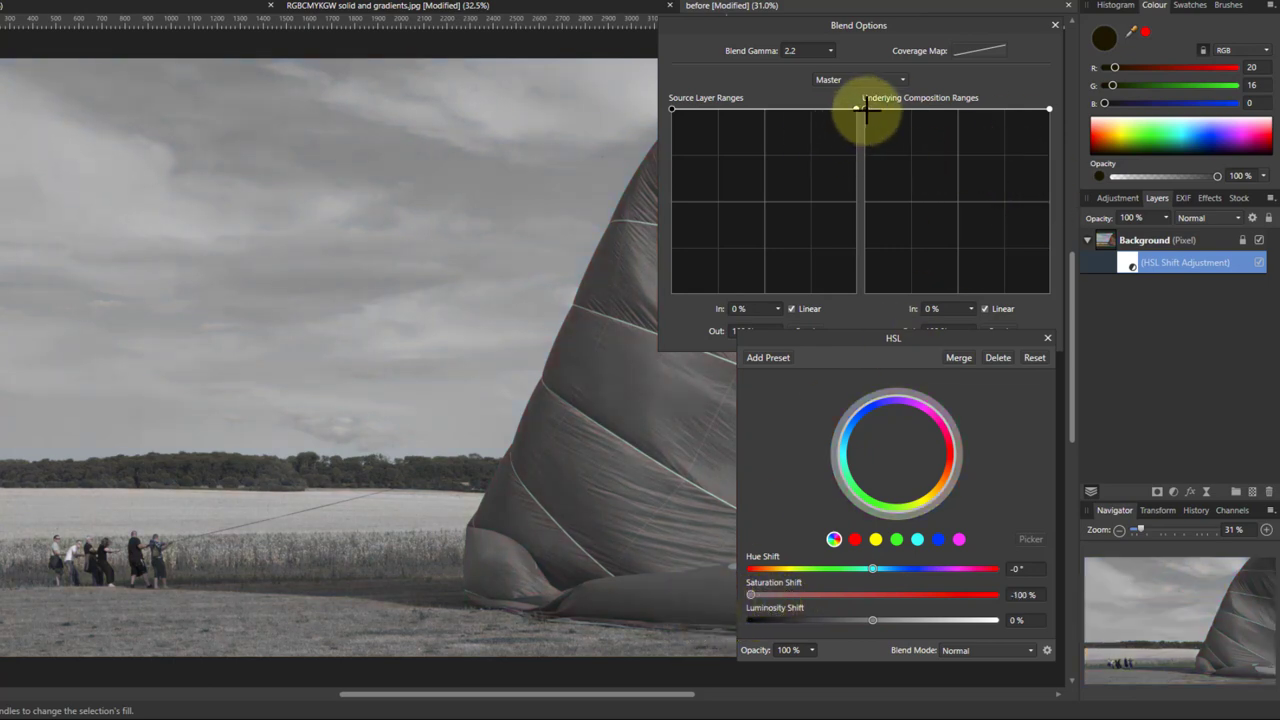
- Test underlying range slopes, then lower the source range's dark end to Out 0% to restore colour
{"action": "left_click_drag", "start_coordinate": [864, 108], "coordinate": [840, 360]}
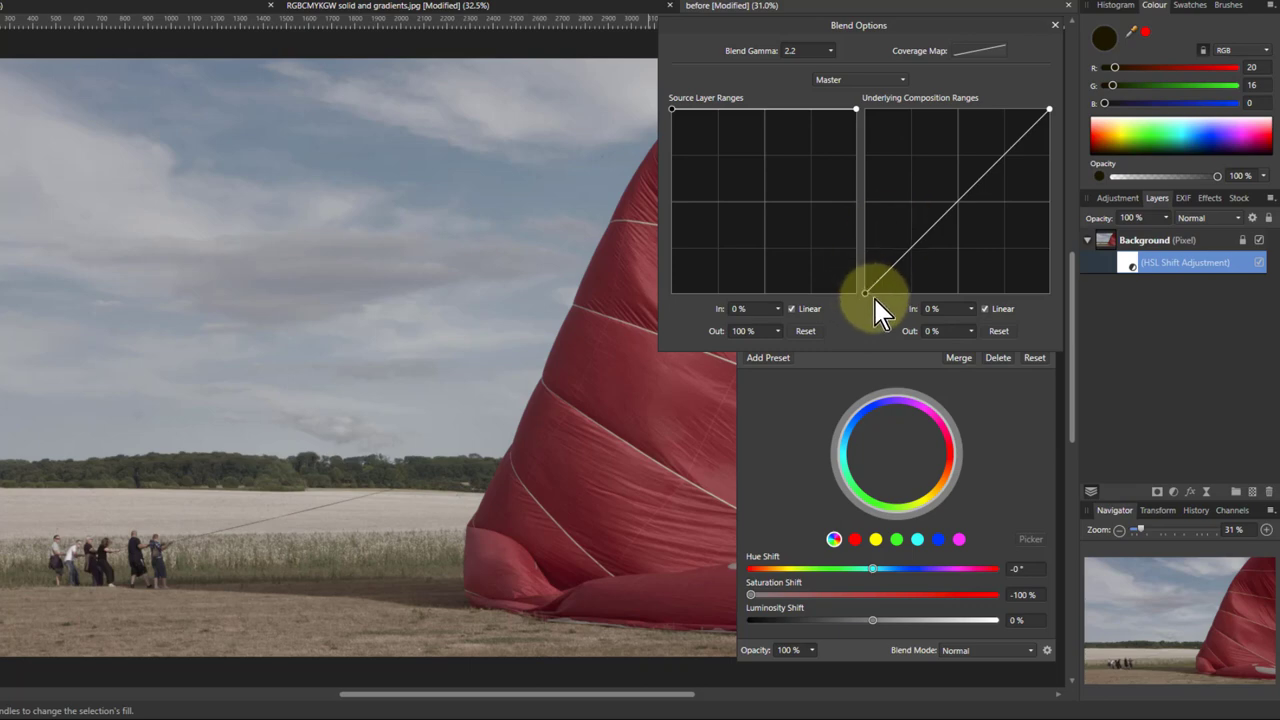
{"action": "left_click_drag", "start_coordinate": [865, 290], "coordinate": [845, 78]}
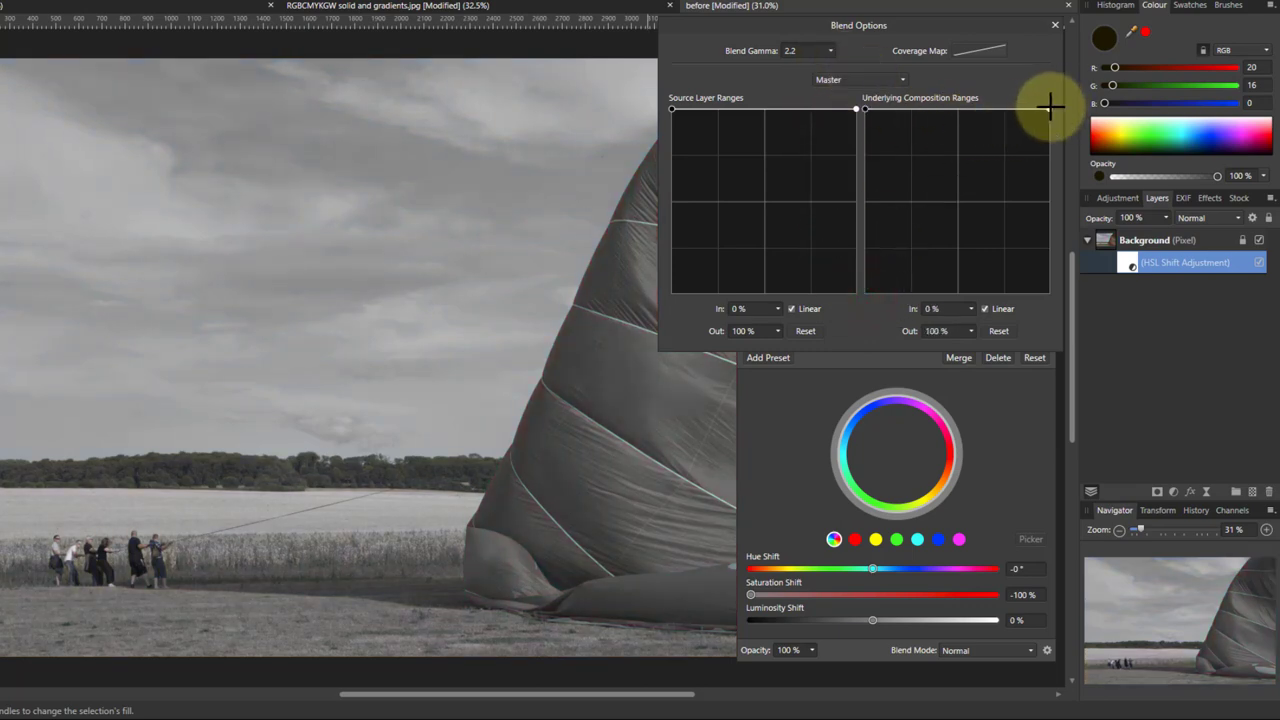
{"action": "left_click_drag", "start_coordinate": [1050, 109], "coordinate": [1088, 370]}
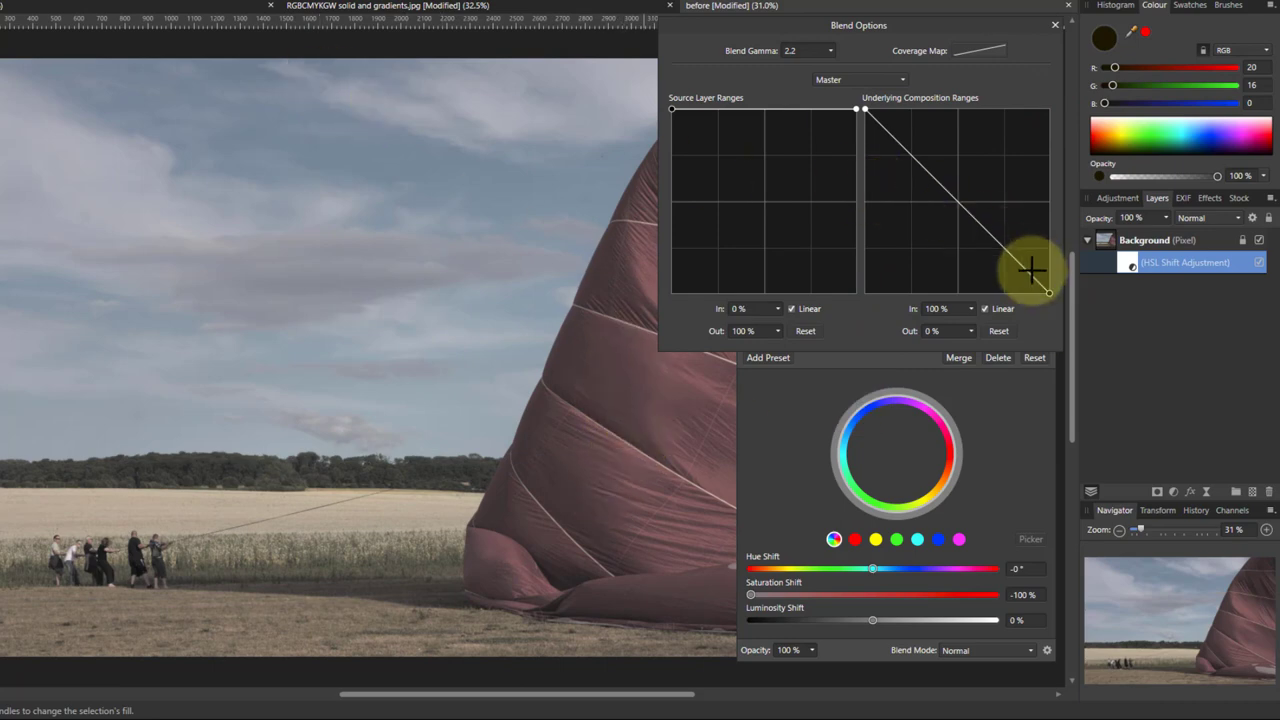
{"action": "left_click_drag", "start_coordinate": [1048, 292], "coordinate": [1057, 86]}
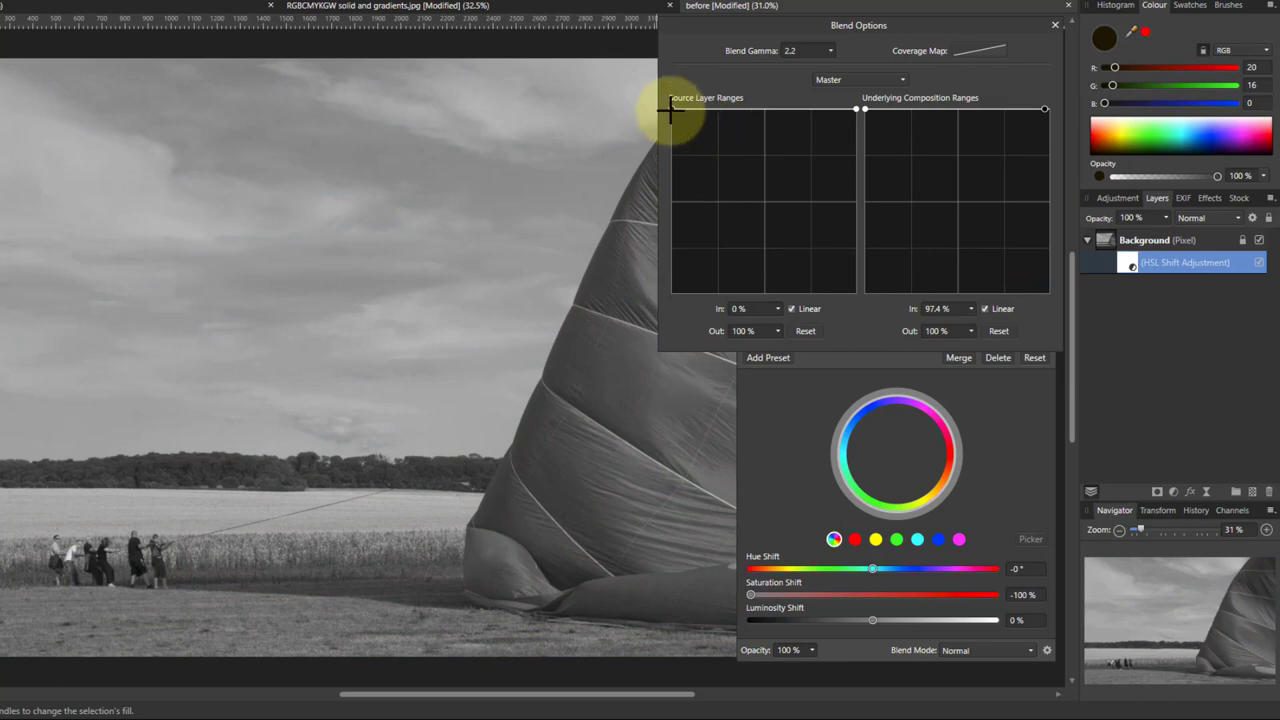
{"action": "left_click_drag", "start_coordinate": [666, 108], "coordinate": [663, 314]}
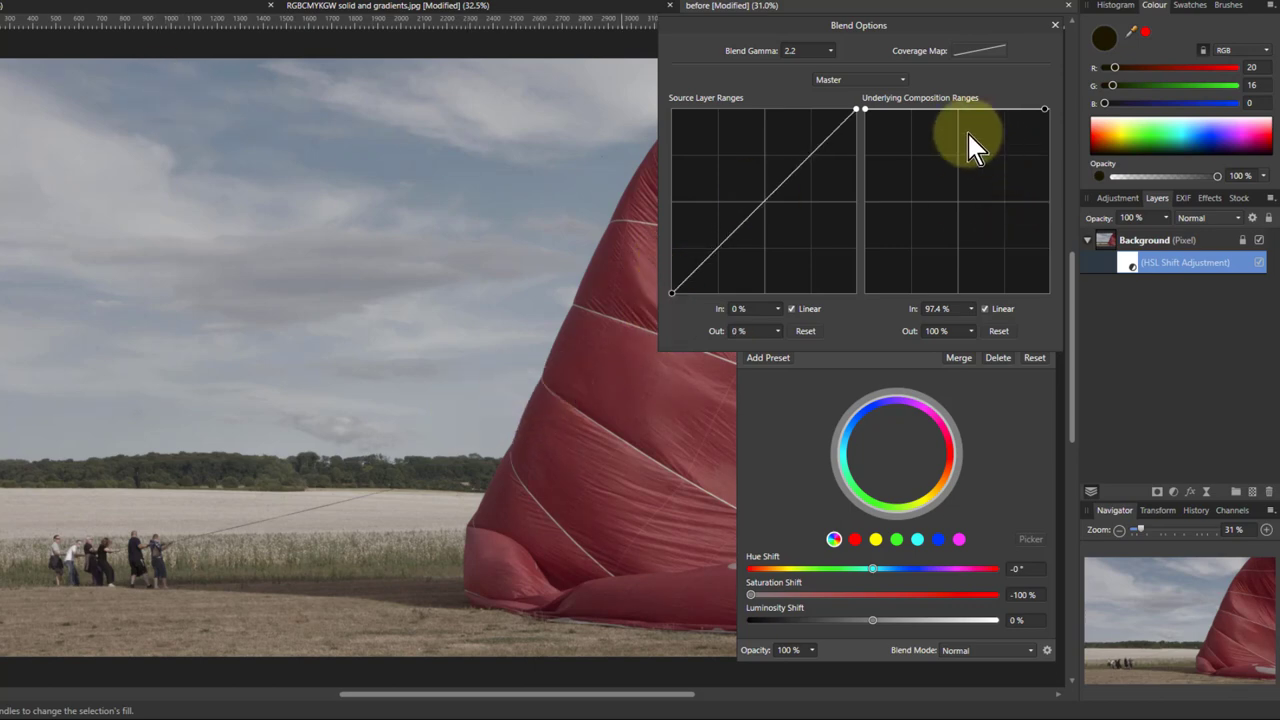
- Slope the underlying range's dark end to the bottom and return the source range to Out 100%
{"action": "left_click_drag", "start_coordinate": [864, 108], "coordinate": [838, 200]}
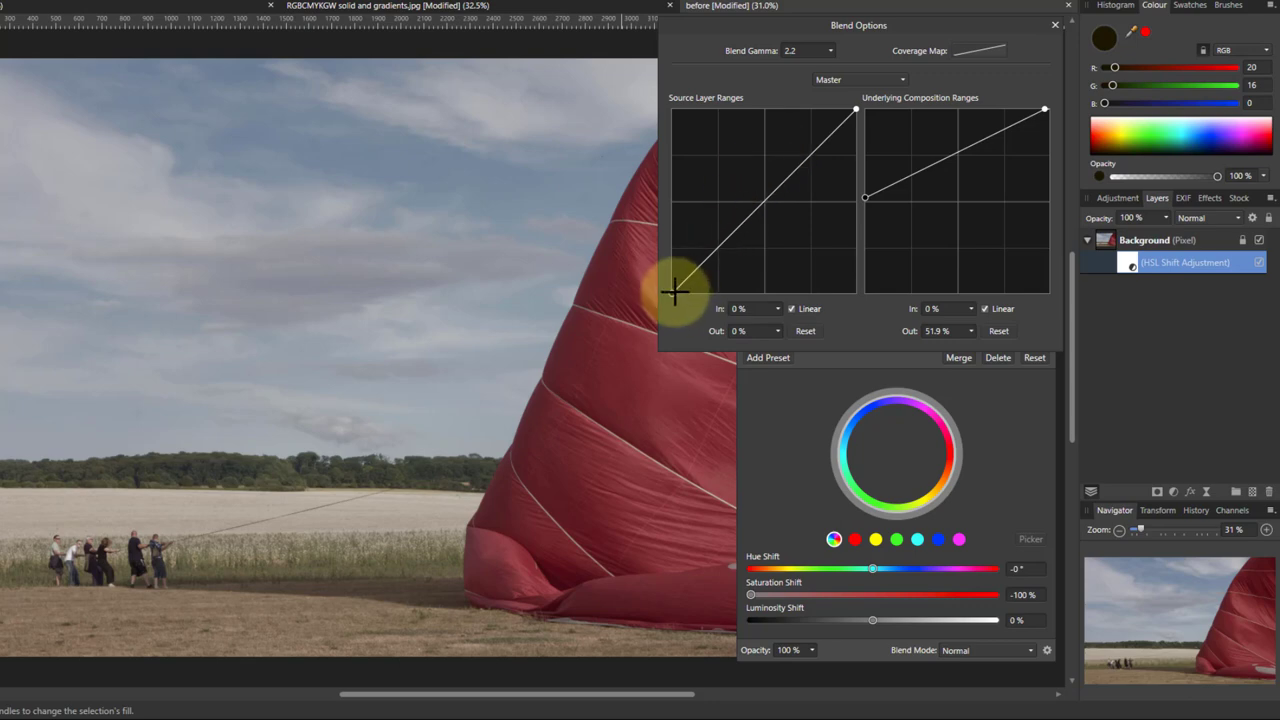
{"action": "left_click_drag", "start_coordinate": [660, 278], "coordinate": [632, 45]}
{"action": "left_click_drag", "start_coordinate": [640, 138], "coordinate": [640, 210]}
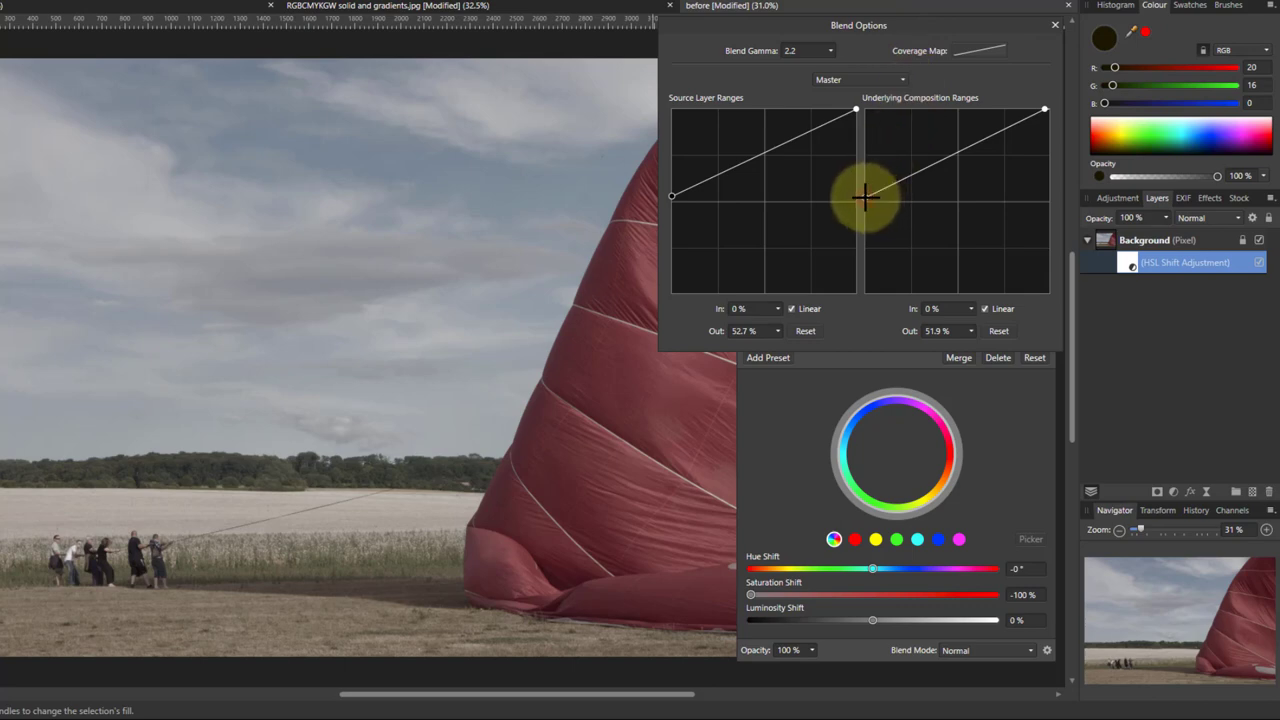
{"action": "left_click_drag", "start_coordinate": [866, 206], "coordinate": [866, 294]}
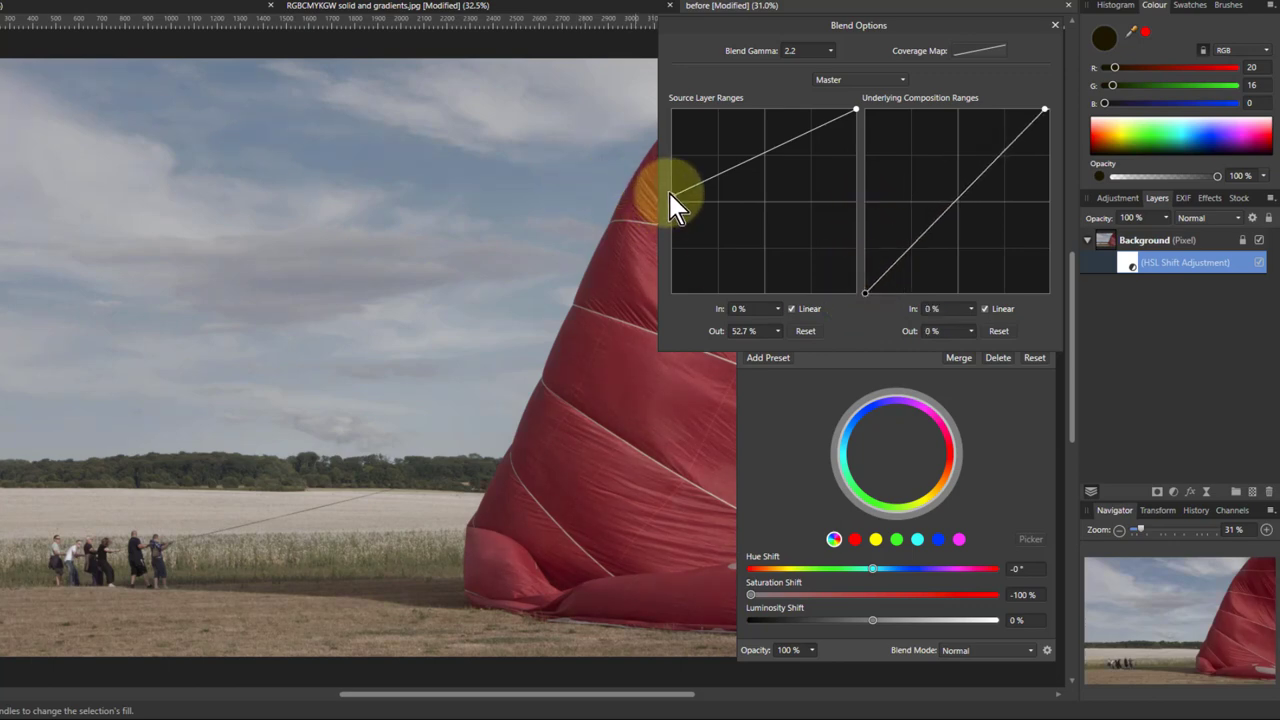
{"action": "left_click_drag", "start_coordinate": [672, 205], "coordinate": [648, 78]}
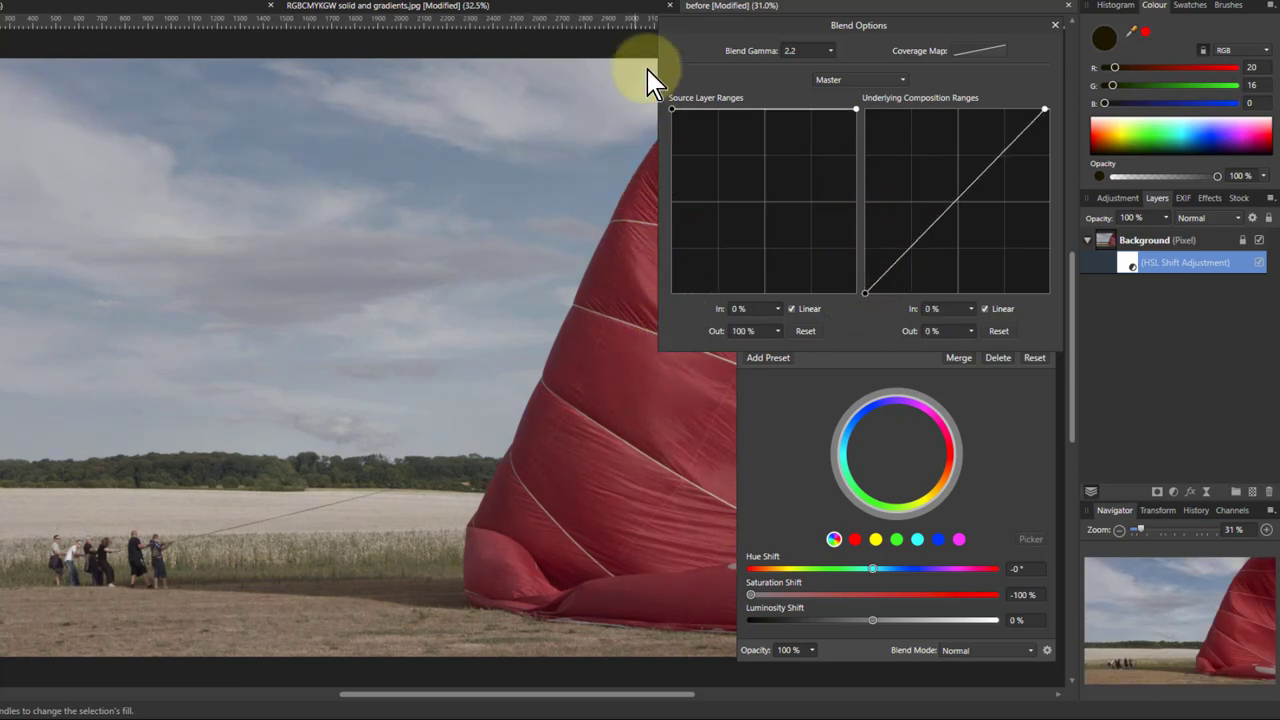
- Invert the source and underlying ranges so their bright ends drop to Out 0%, muting the balloon's red
{"action": "left_click_drag", "start_coordinate": [855, 110], "coordinate": [894, 363]}
{"action": "left_click_drag", "start_coordinate": [868, 293], "coordinate": [1090, 294]}
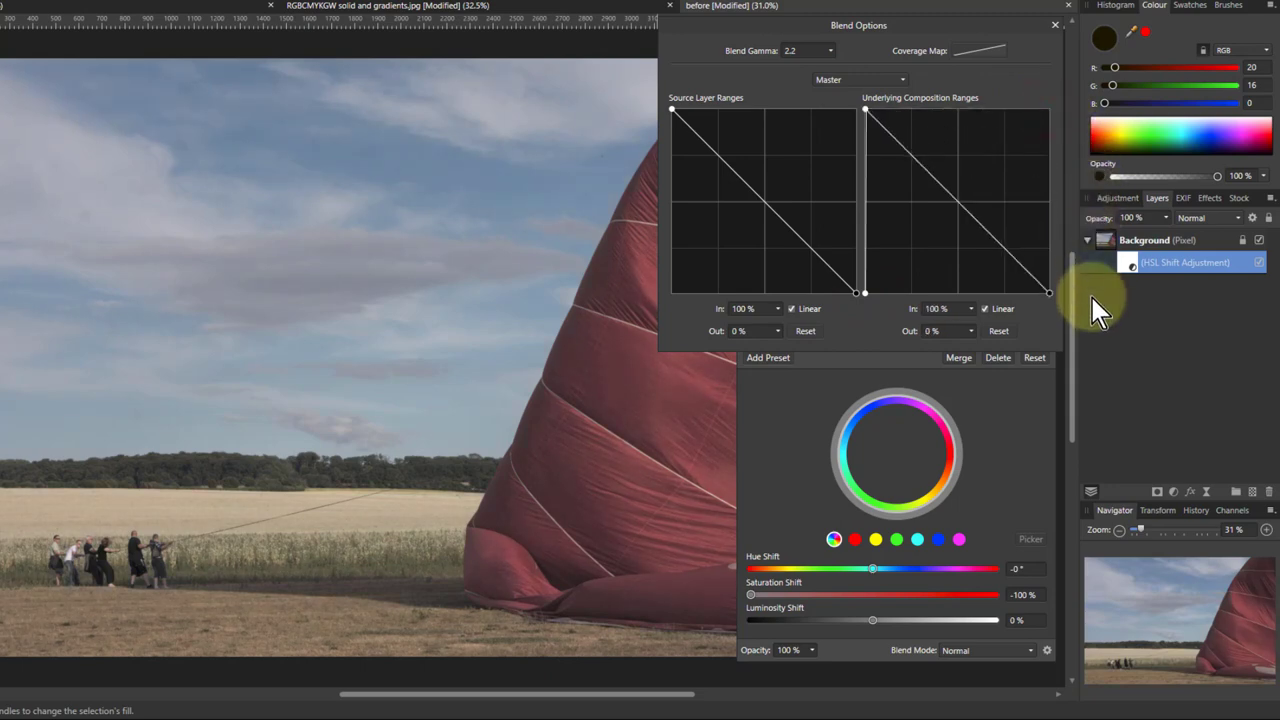
{"action": "left_click_drag", "start_coordinate": [1090, 294], "coordinate": [1080, 277]}
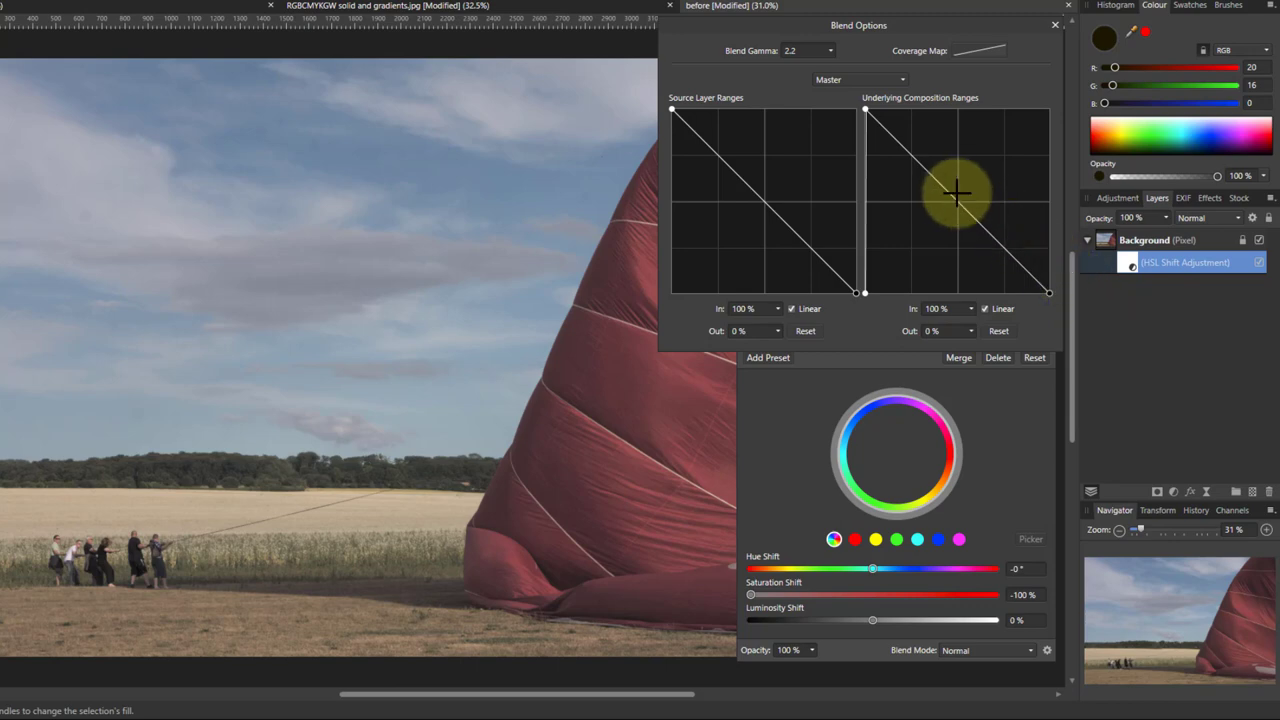